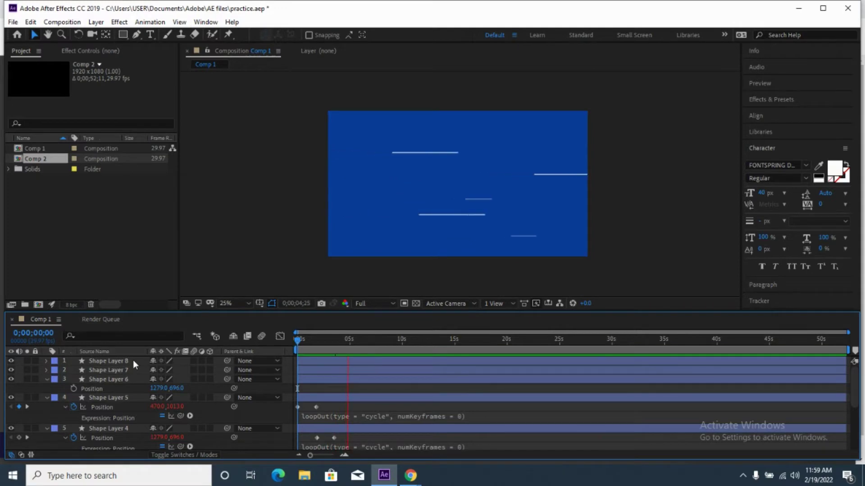
Stop the preview and create a new 1920 x 1080 composition with a duration of 0;00;10;00.
key(space)
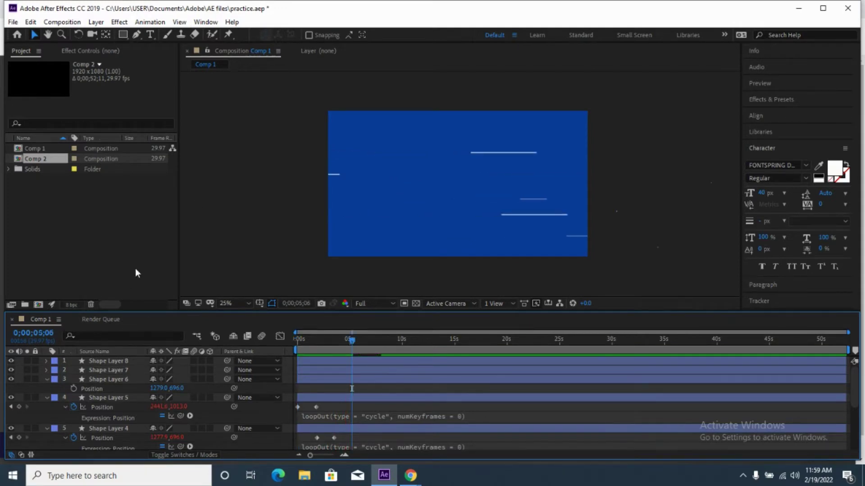
click(38, 306)
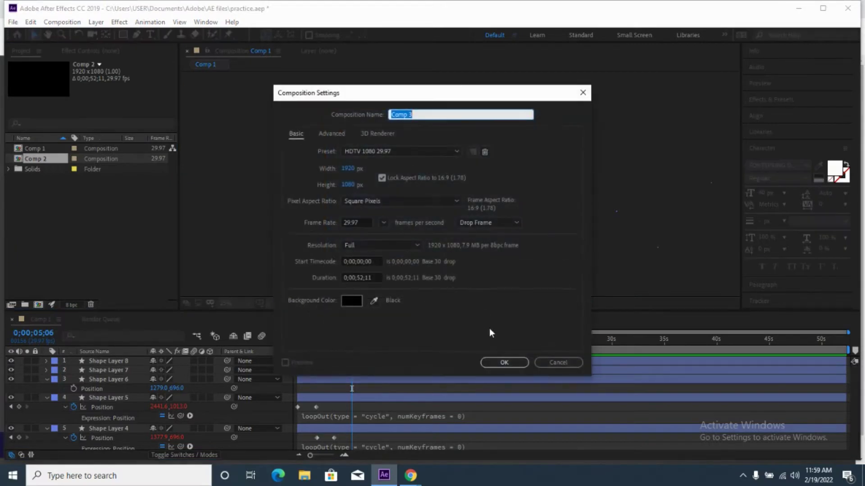
click(373, 278)
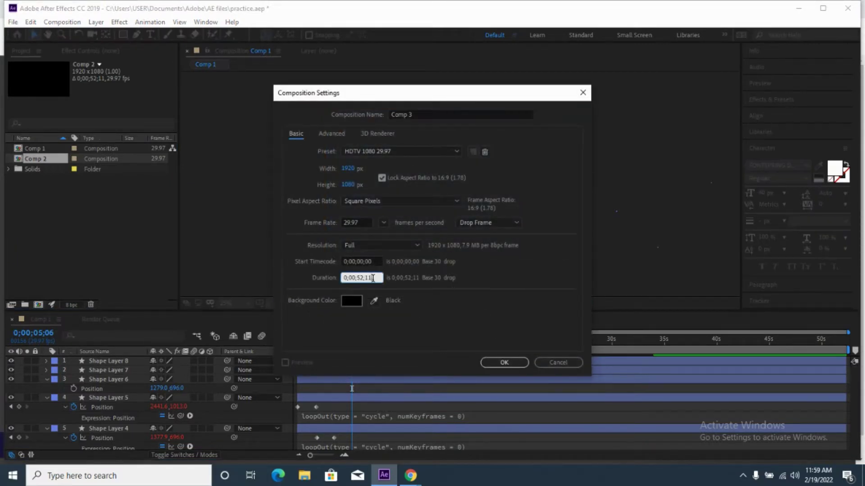
key(BackSpace)
key(BackSpace)
text(00)
key(BackSpace)
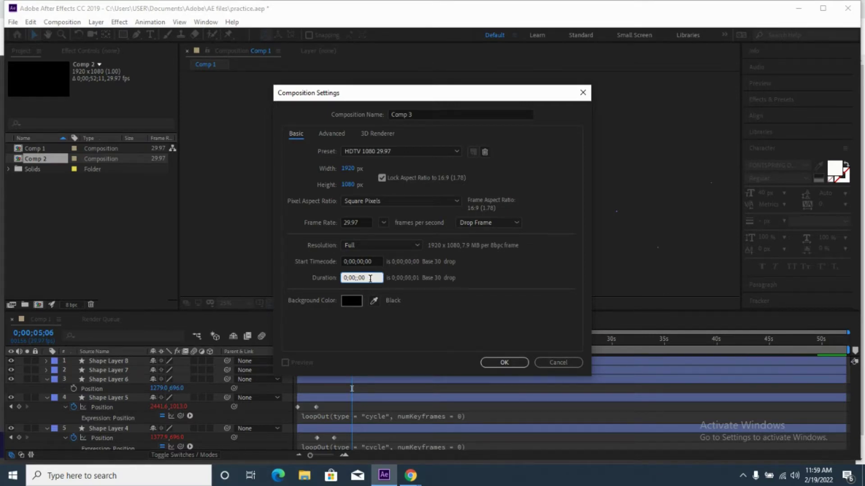
click(512, 362)
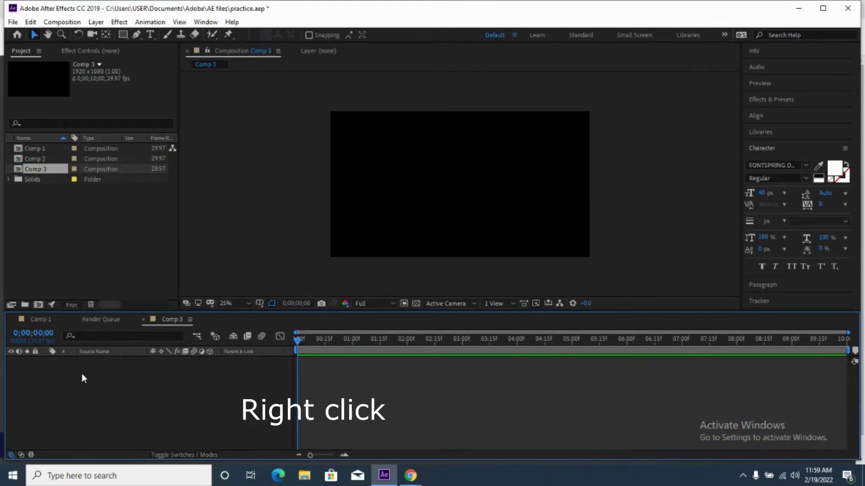
Add a deep royal blue 1920 x 1080 solid to the new composition as its background.
right_click(92, 363)
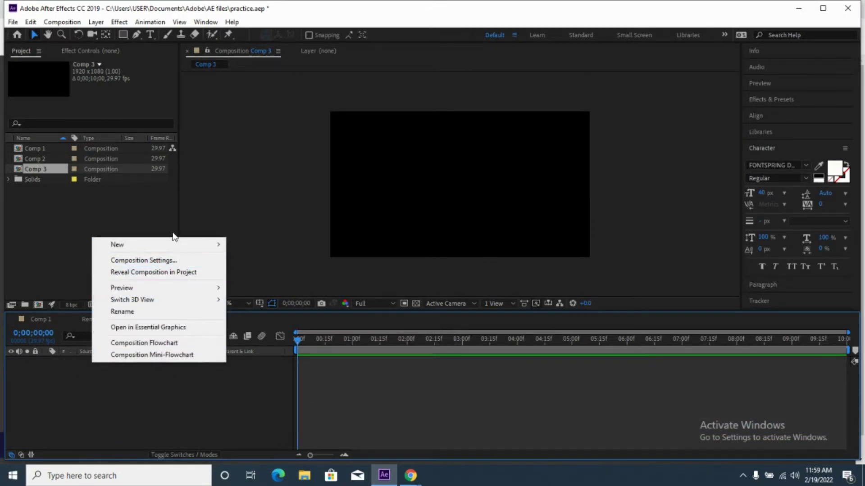
mouse_move(174, 245)
click(265, 272)
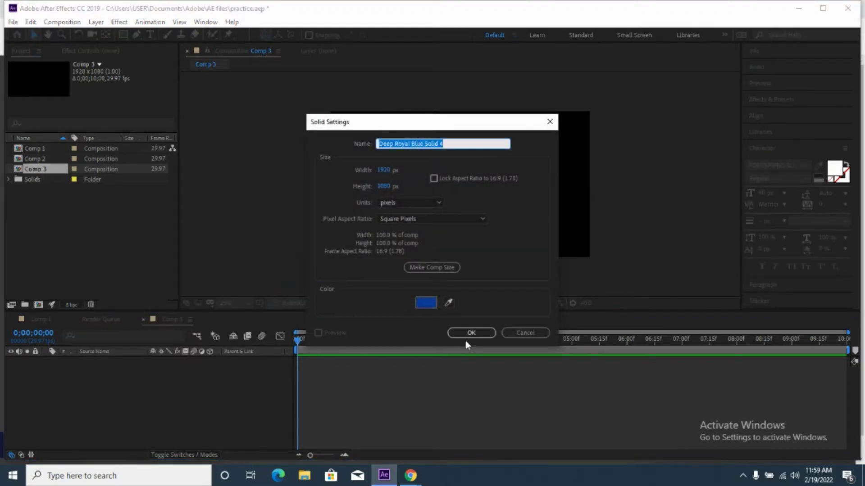
click(467, 336)
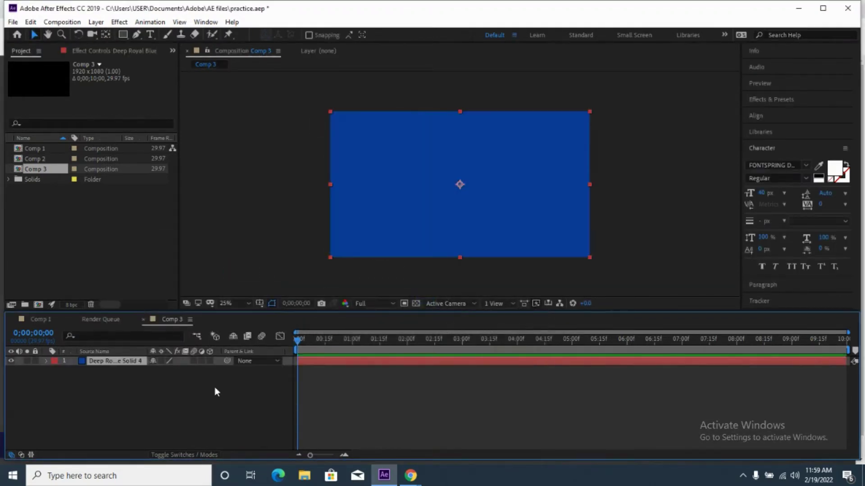
Create a text layer over the blue background reading "Welcome to Motion Graphics".
click(116, 248)
click(151, 36)
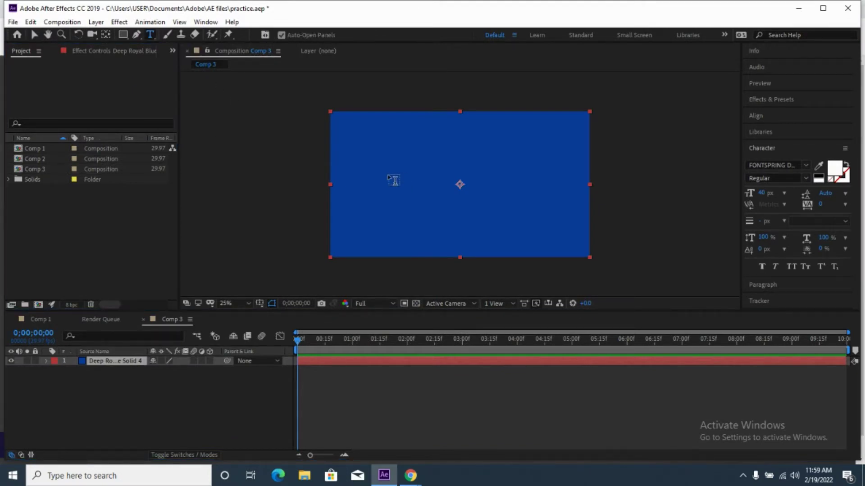
click(388, 174)
text(W)
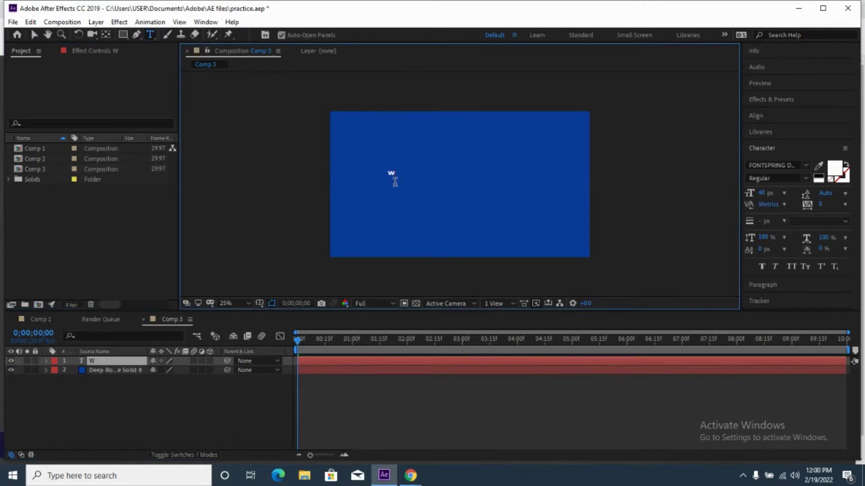
text(elcome to Motio)
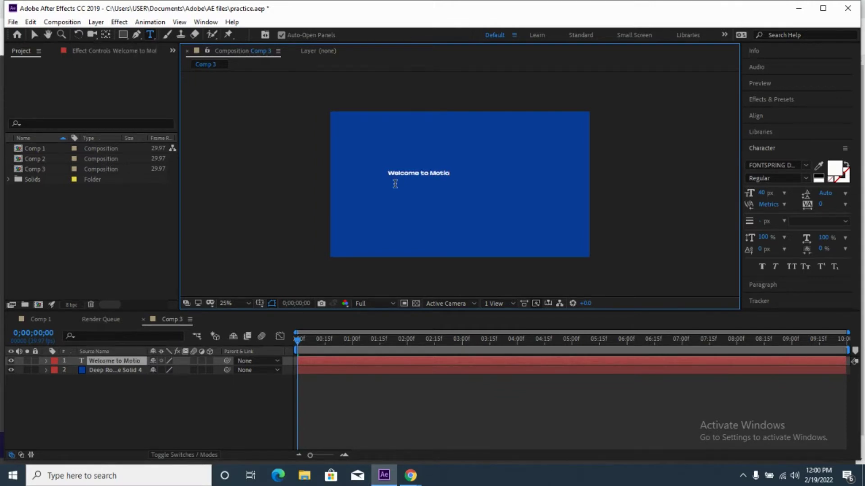
text(n Graphics)
click(34, 35)
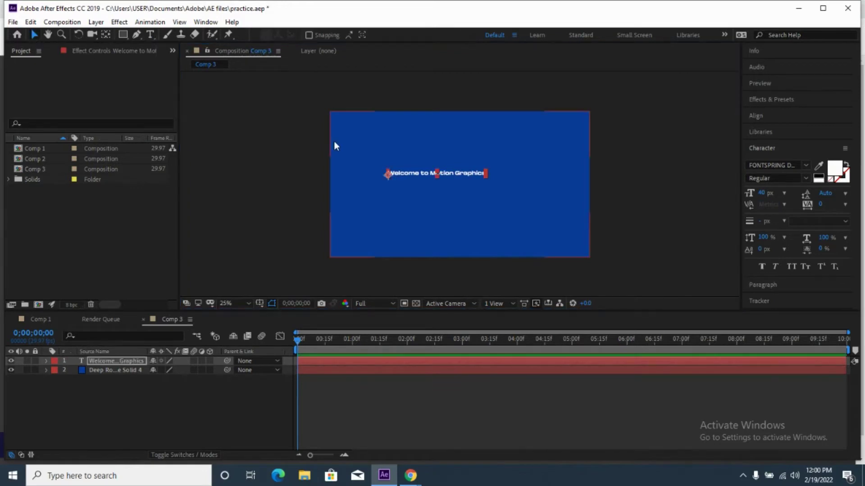
Enlarge the title text to roughly twice its size and centre it in the frame at position 274, 564.
drag(442, 175, 460, 183)
key(s)
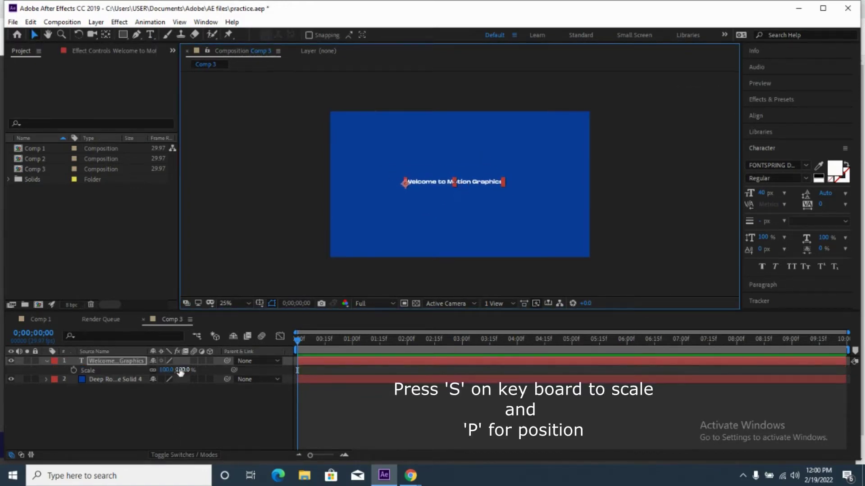
drag(166, 370, 17, 368)
key(p)
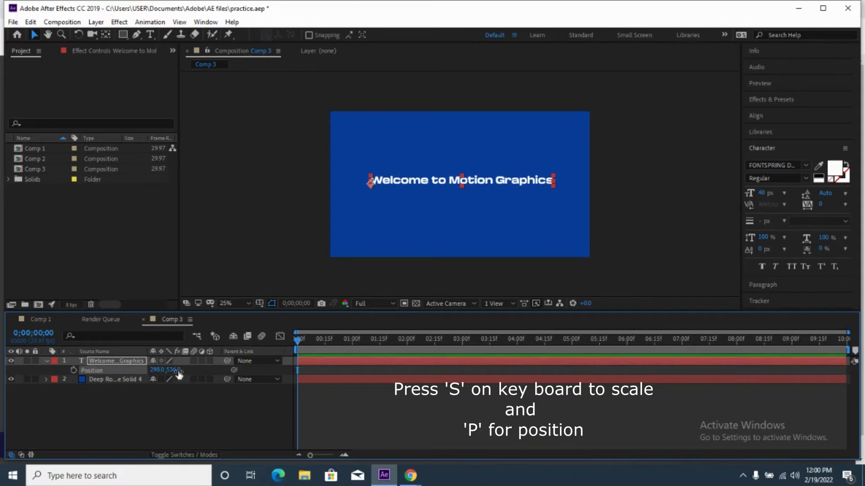
drag(176, 369, 143, 370)
click(269, 328)
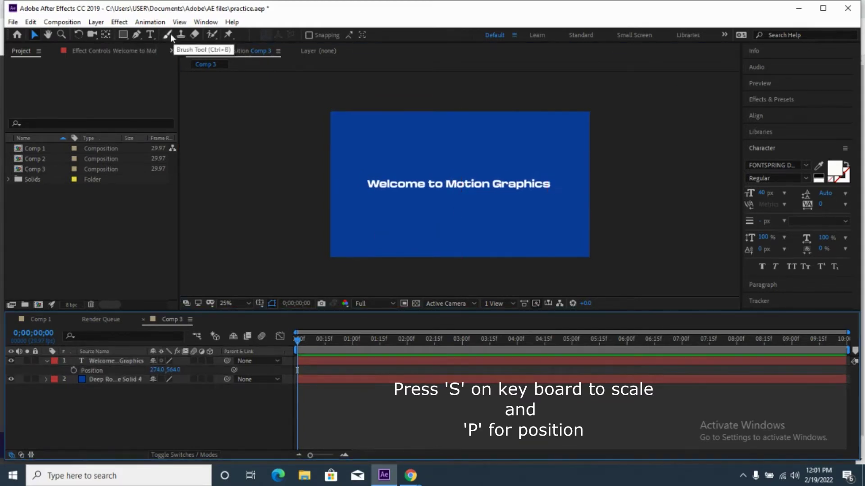
Activate the Pen tool and set both its fill and stroke to Solid Color at 100% opacity.
click(140, 33)
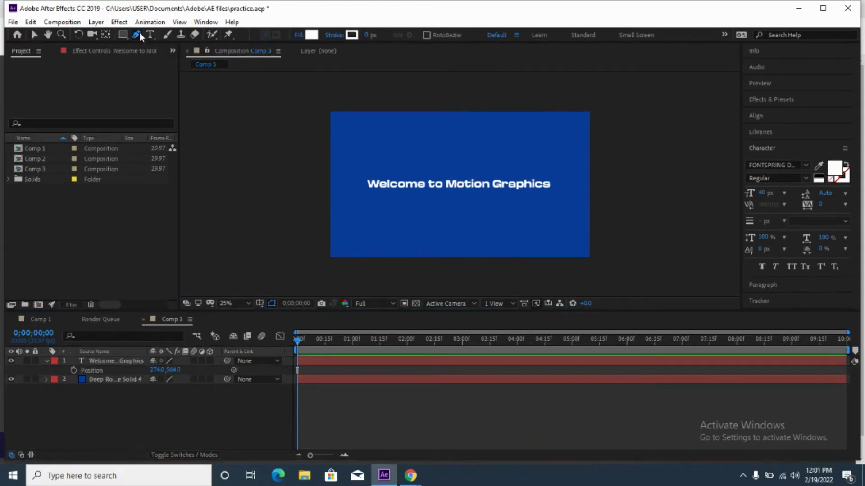
click(298, 36)
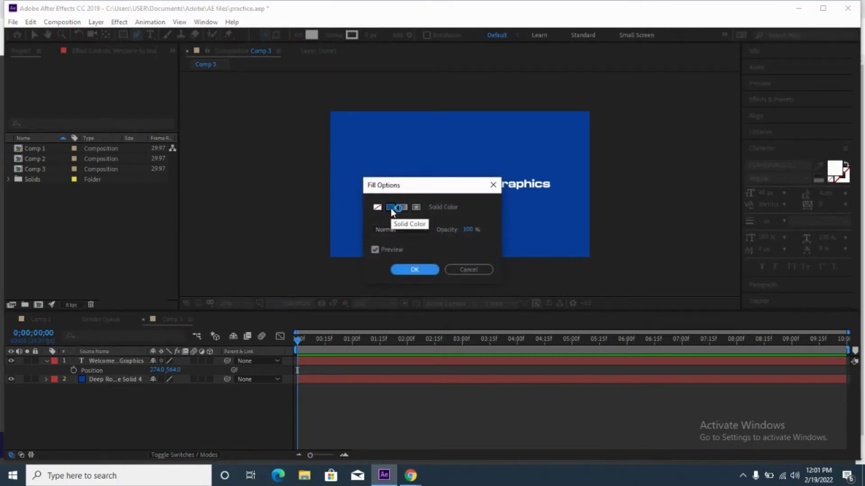
click(417, 271)
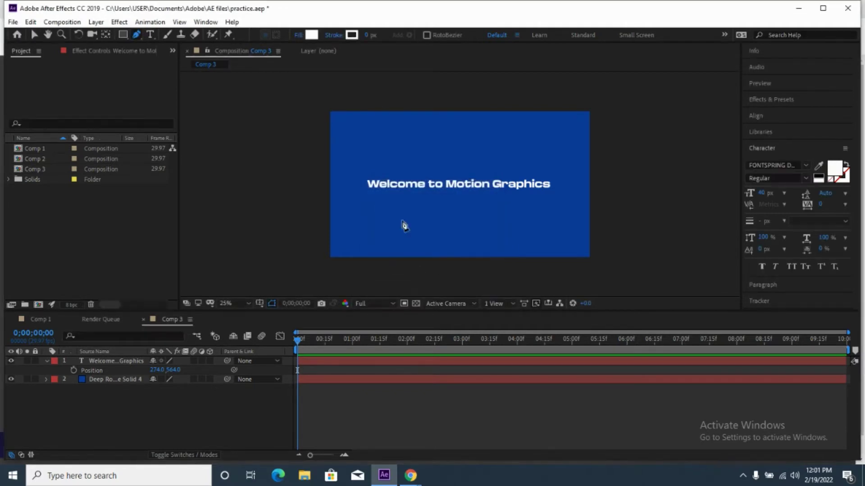
click(334, 36)
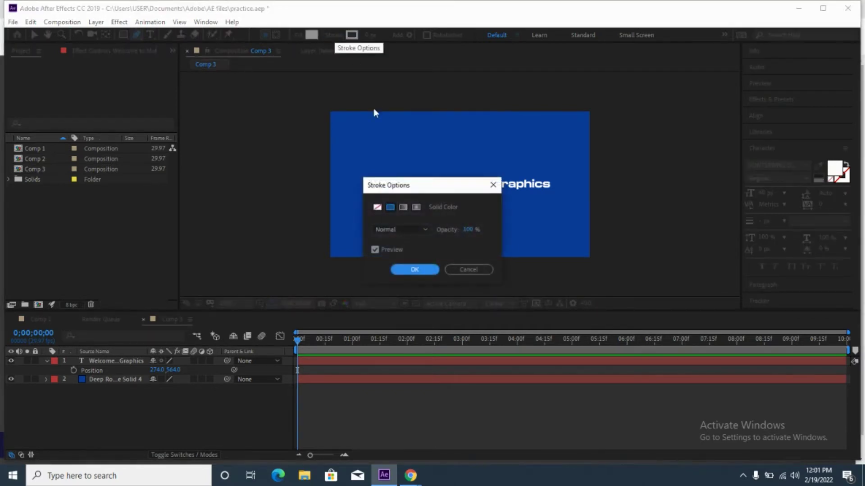
click(417, 274)
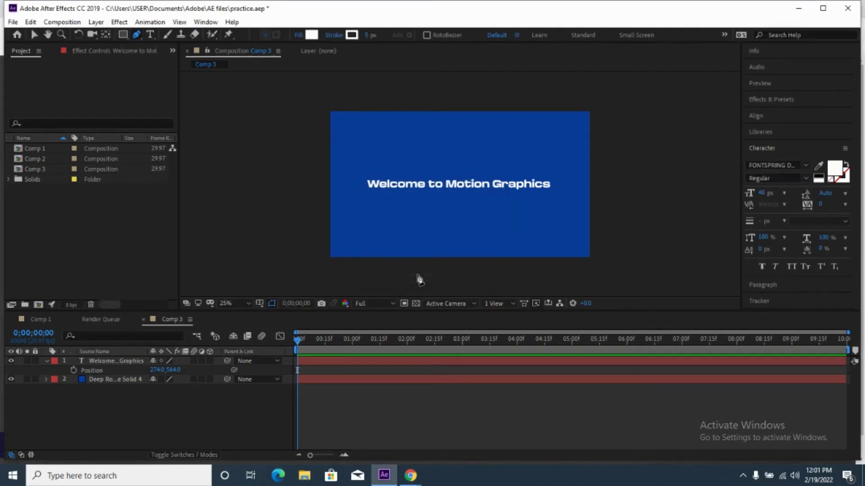
Draw a short horizontal line outside the frame, to the left of its upper part.
click(246, 131)
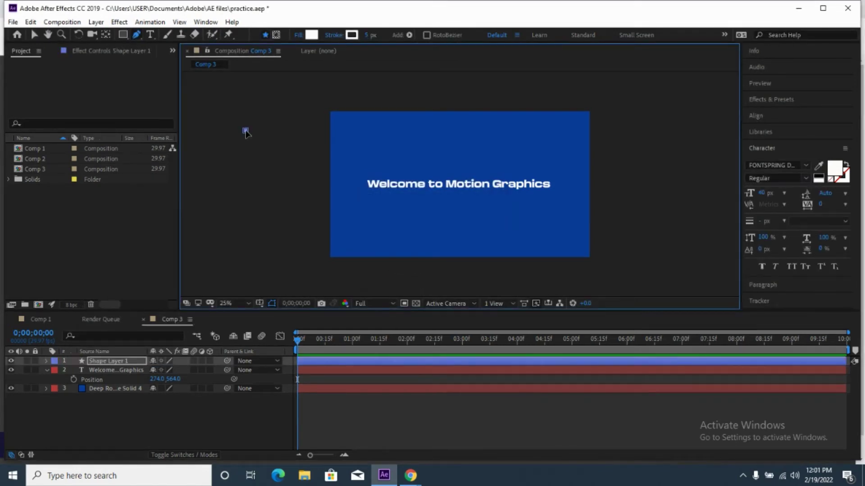
click(292, 131)
key(v)
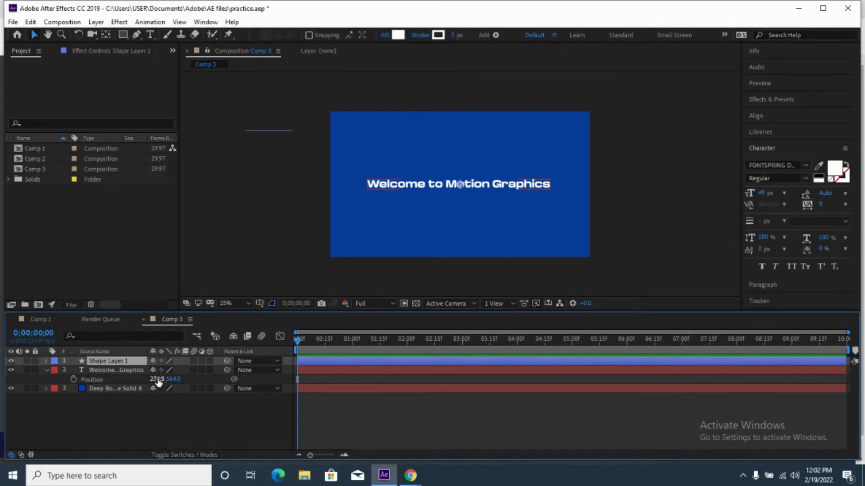
Set the line layer's position to 1234, 540, just outside the frame's left edge, and keyframe it at 0 seconds.
key(p)
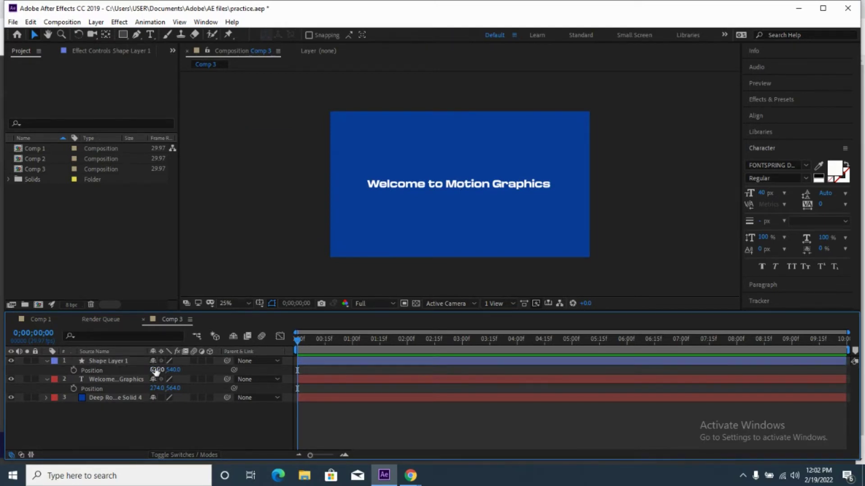
drag(157, 369, 382, 375)
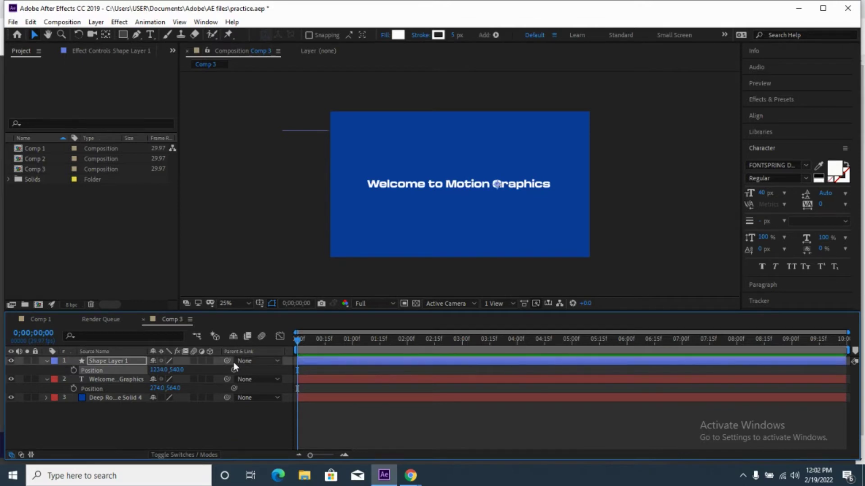
click(73, 369)
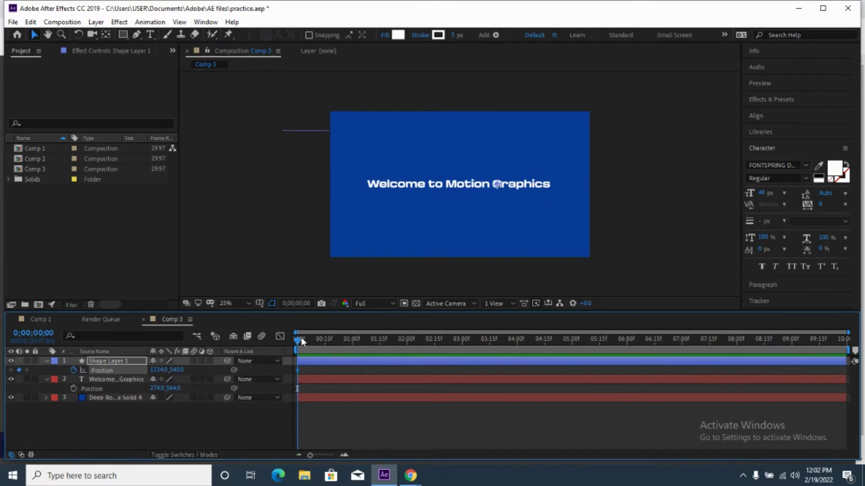
Keyframe the line layer's position at 3516, 540 at 2 seconds, past the frame's right edge, and preview from the start.
drag(299, 338, 408, 341)
drag(153, 371, 863, 355)
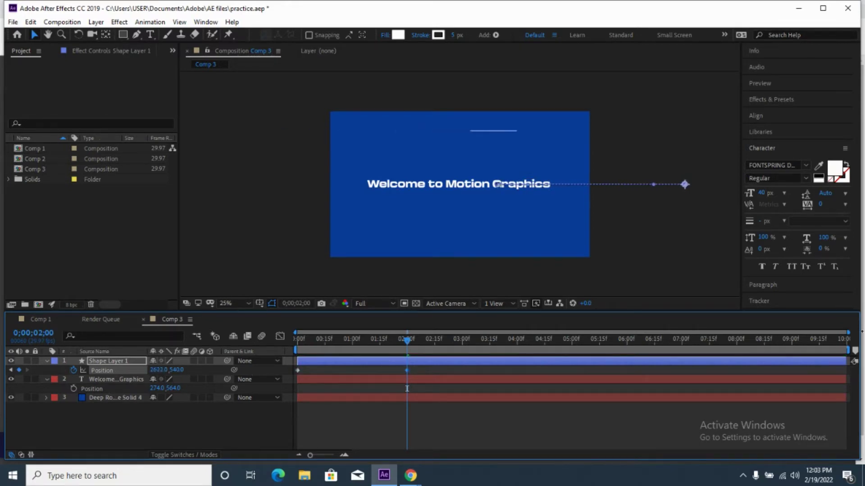
drag(157, 370, 618, 345)
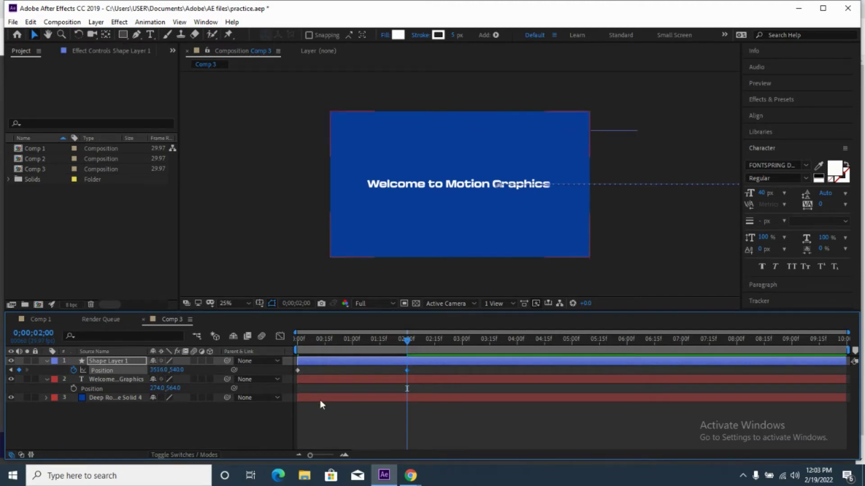
drag(409, 343, 297, 343)
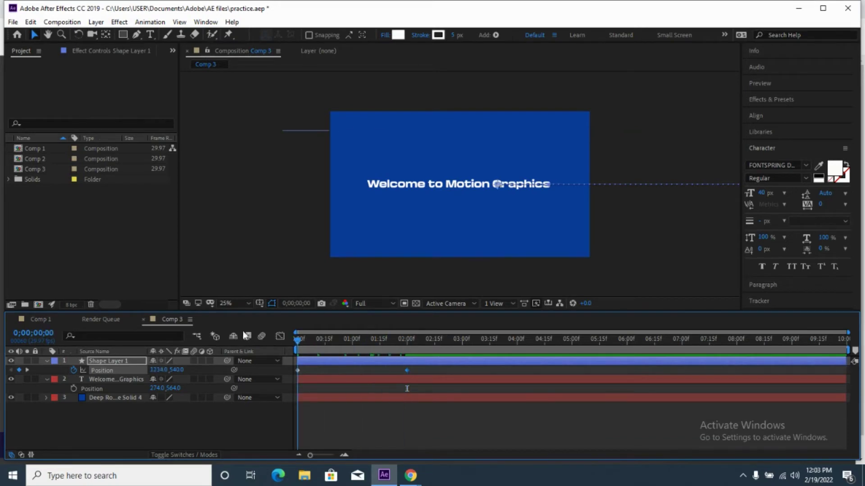
key(space)
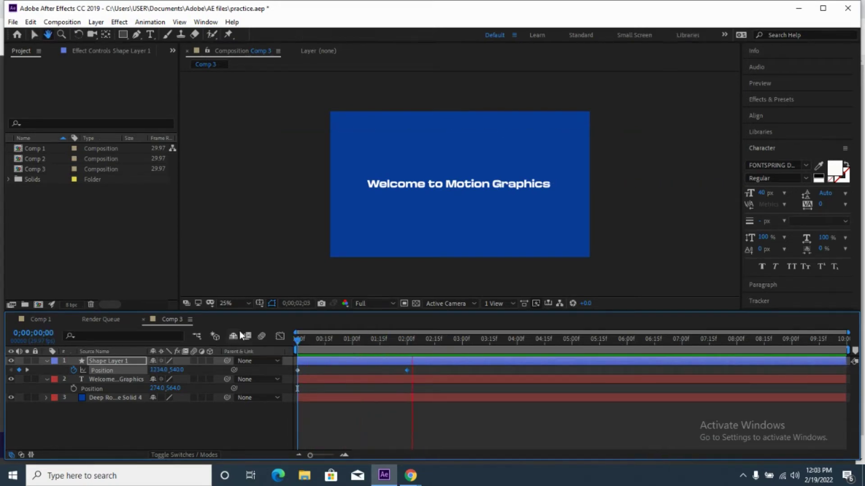
Add the expression loopOut(type = "cycle", numKeyframes = 0) to the line layer's Position and preview the loop from the start.
alt+click(74, 370)
click(190, 380)
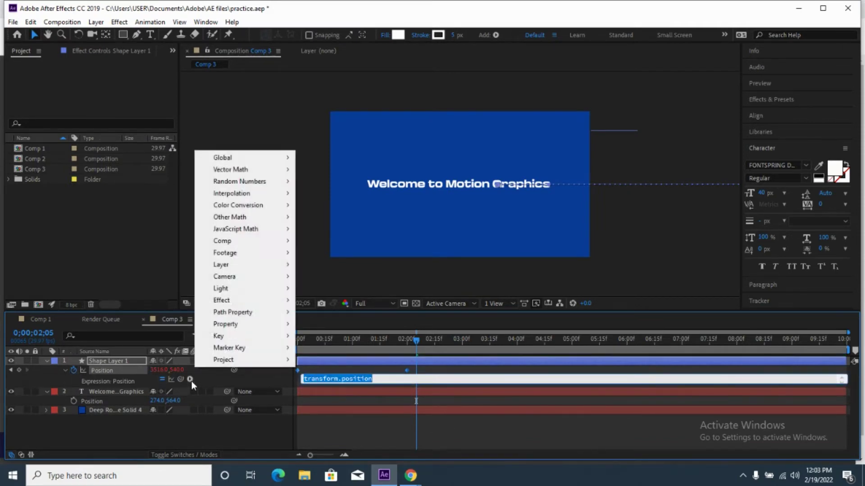
mouse_move(240, 324)
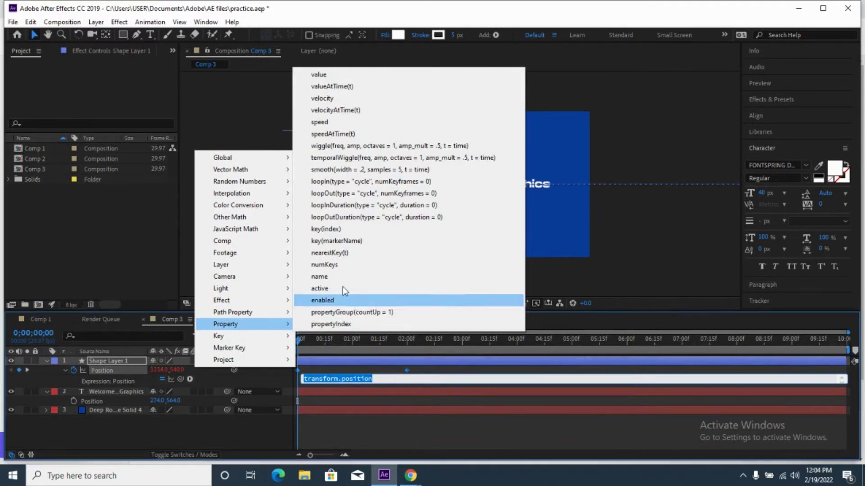
click(378, 194)
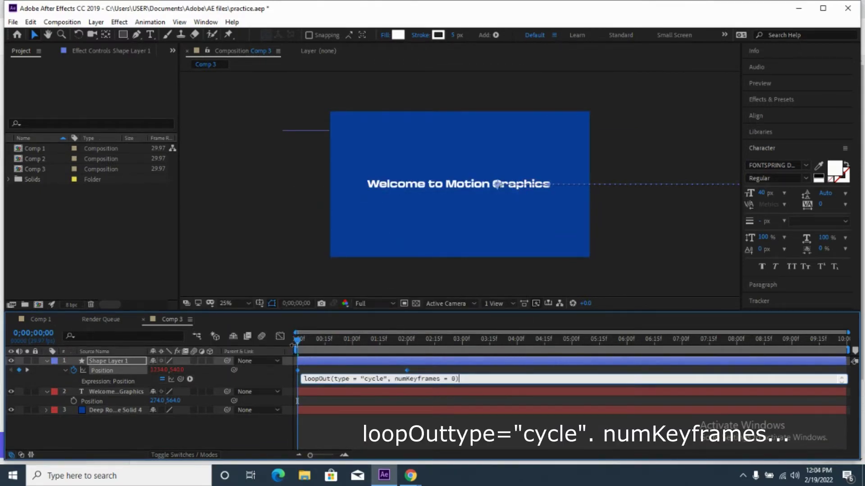
click(297, 342)
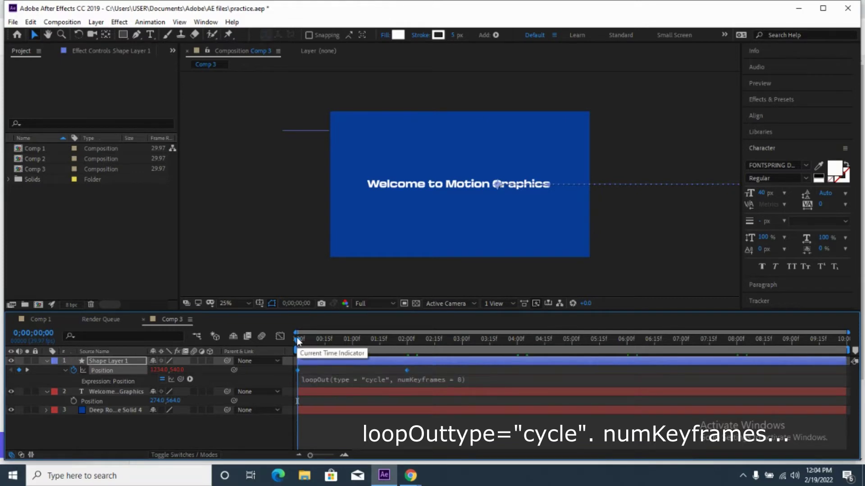
key(space)
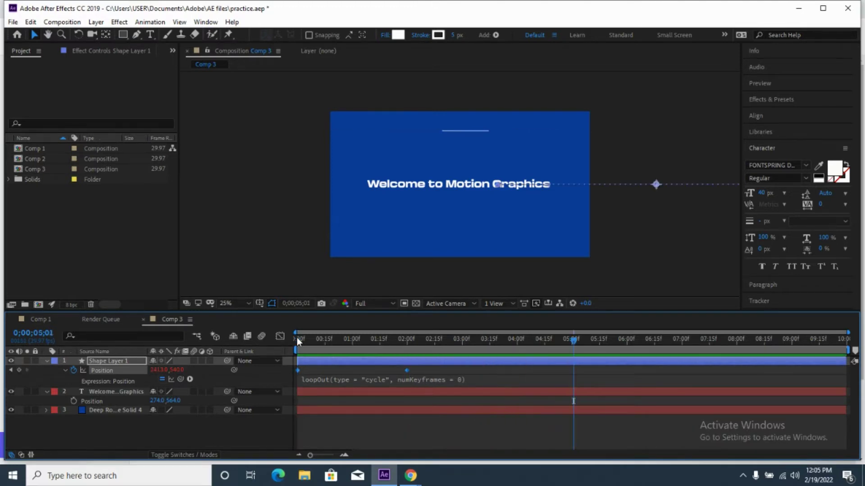
key(space)
Duplicate the line layer Shape Layer 1 nine times so there are ten line layers.
click(30, 22)
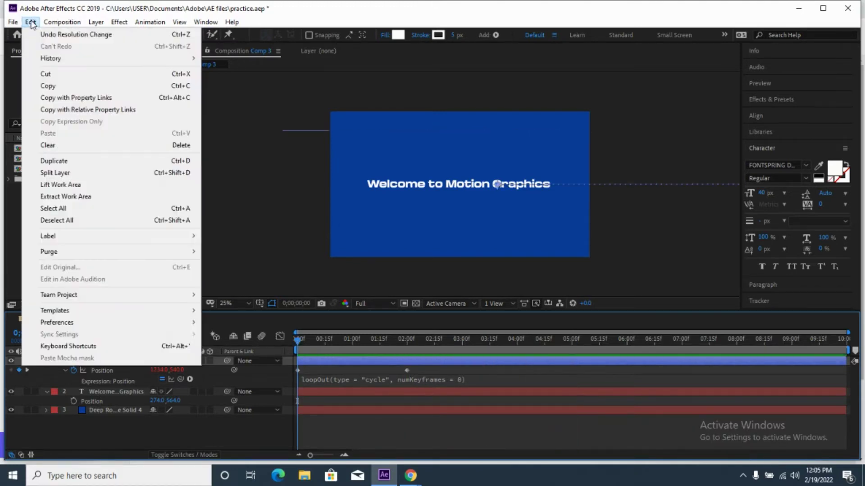
click(61, 162)
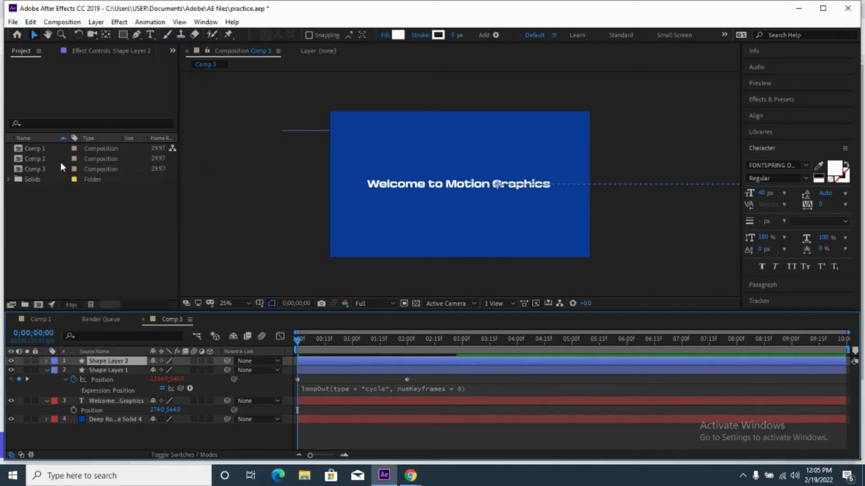
key(ctrl+d)
key(ctrl+d)
key(ctrl+d)
key(ctrl+d)
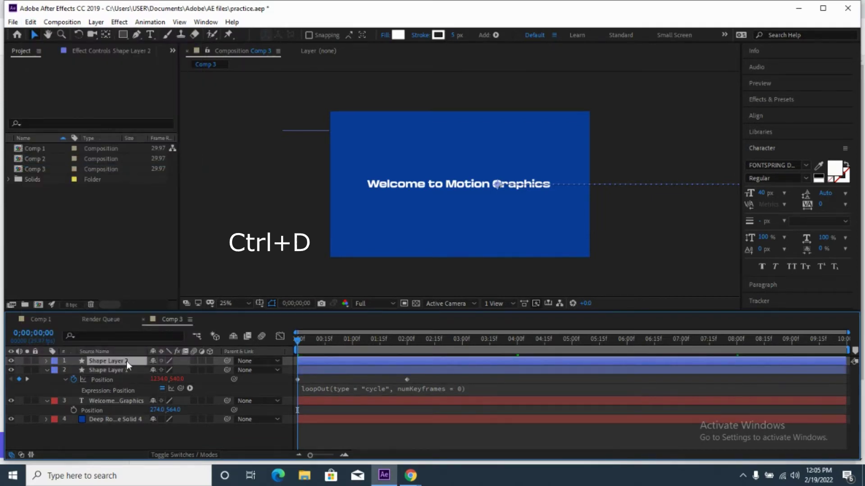
key(ctrl+d)
key(ctrl+d)
key(ctrl+d)
key(ctrl+d)
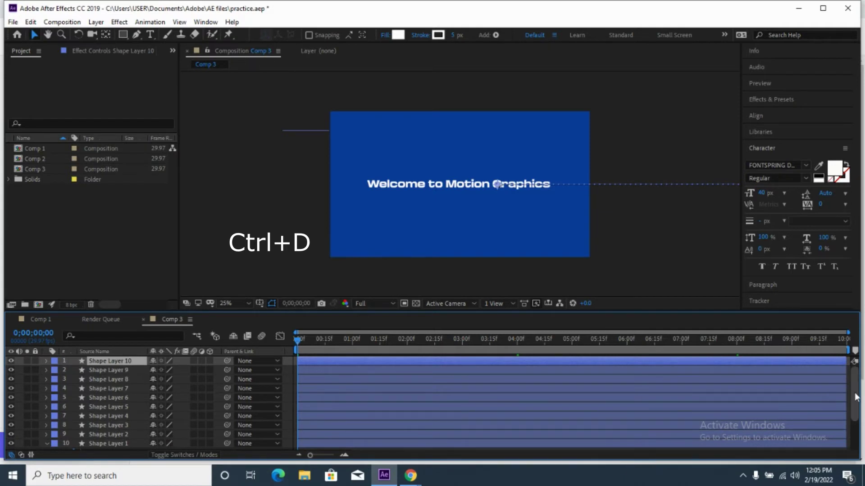
Collapse the open properties of Shape Layer 1 and the title text layer.
drag(856, 395, 856, 434)
click(46, 396)
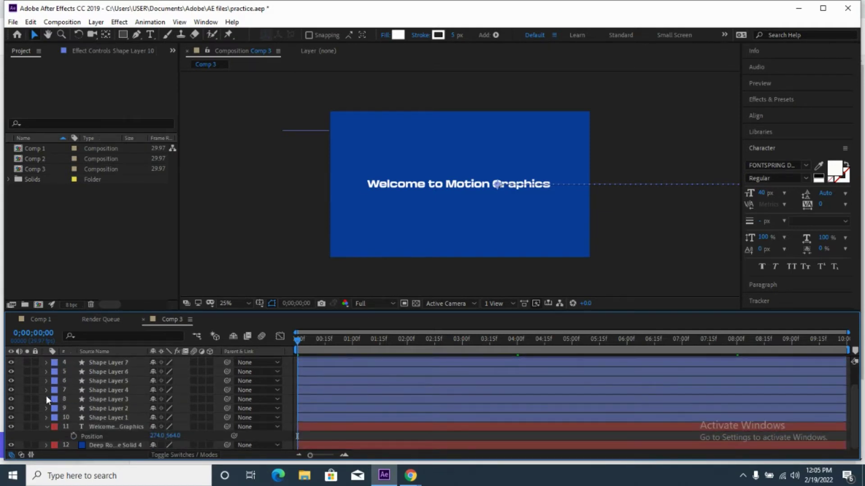
click(45, 427)
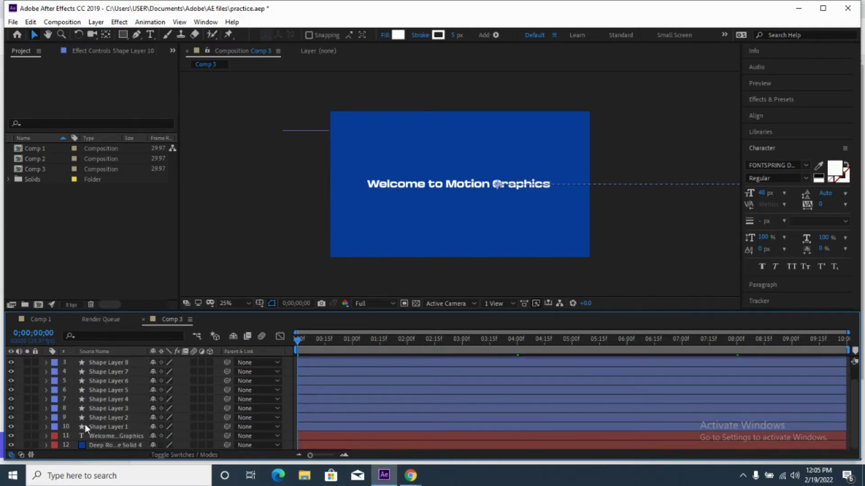
Lower Shape Layer 2 to position 1234, 843 and replace its copied Position keyframes with a new one at 0 seconds.
click(97, 418)
key(p)
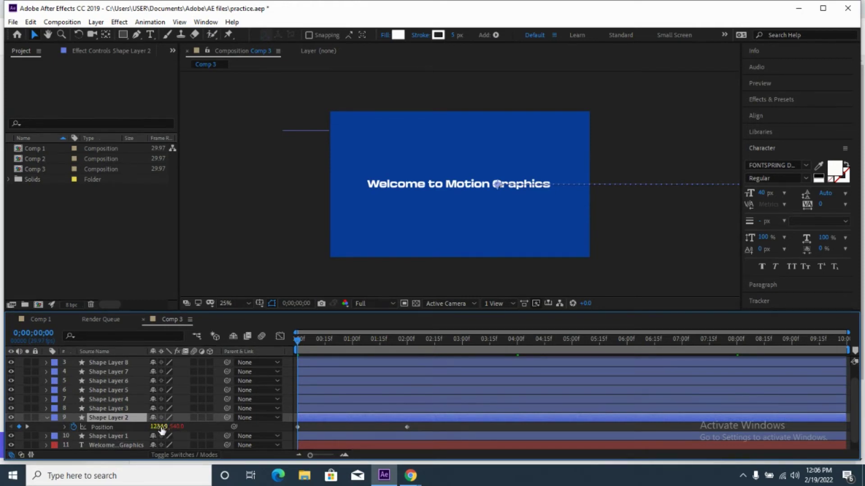
drag(171, 427, 338, 425)
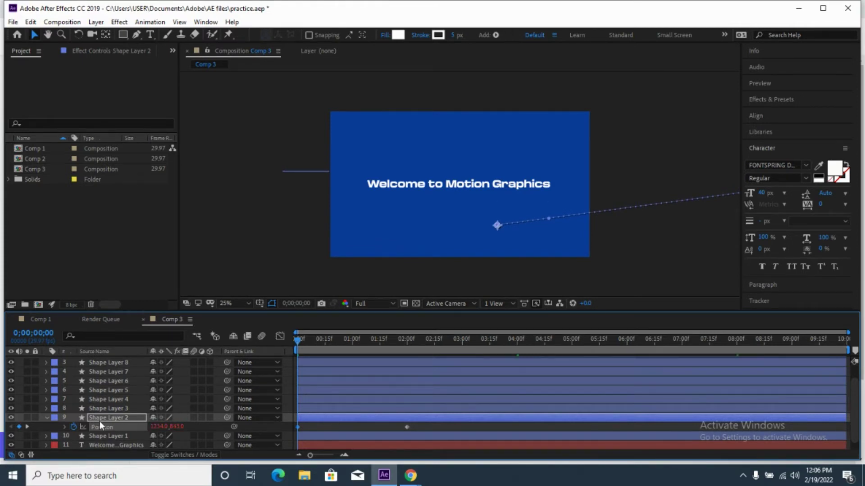
click(74, 427)
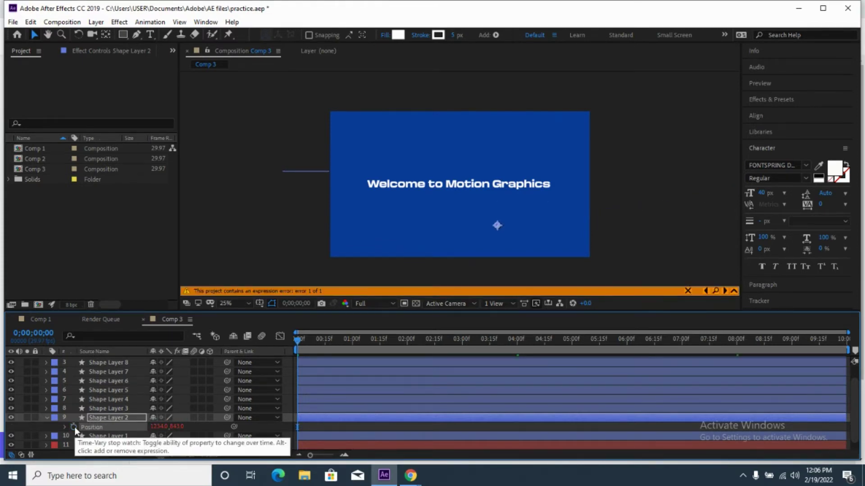
click(74, 427)
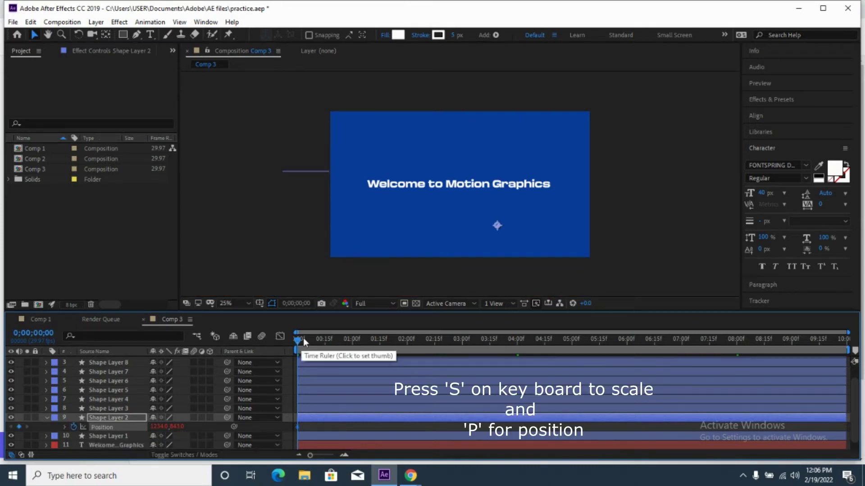
Keyframe Shape Layer 2's position at about 3503, 843 at 2 seconds, past the frame's right edge, and collapse the layer.
drag(299, 339, 405, 331)
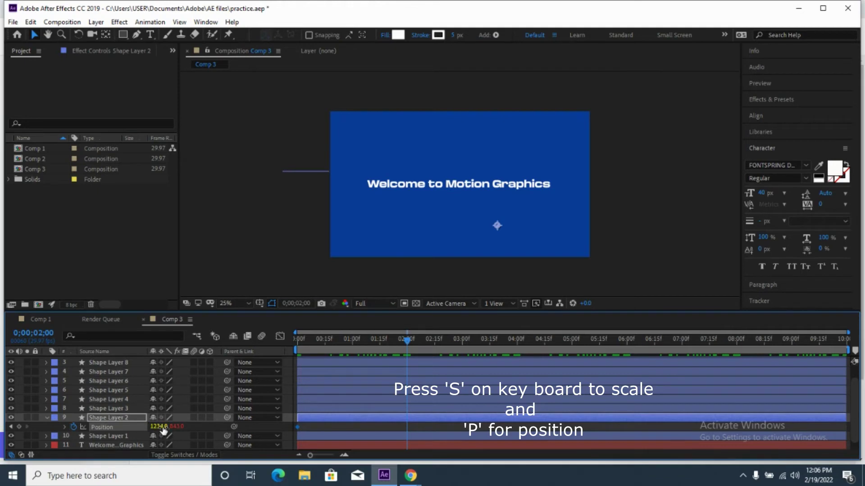
drag(164, 430, 864, 348)
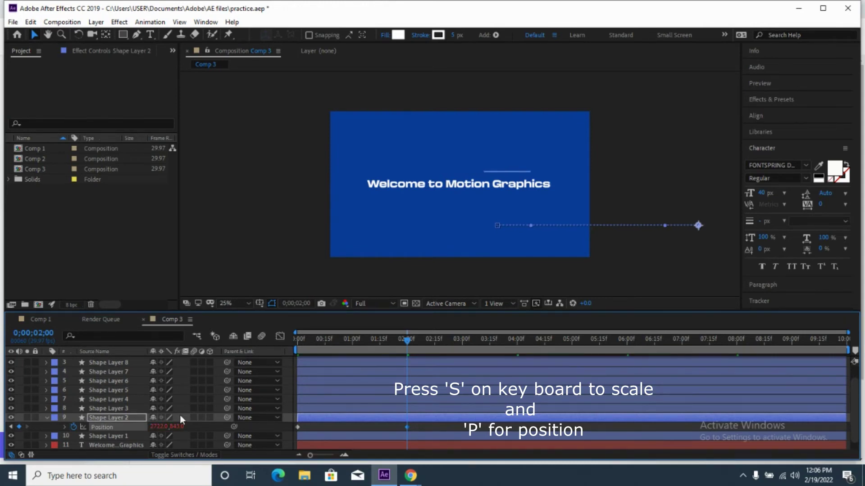
drag(159, 427, 485, 369)
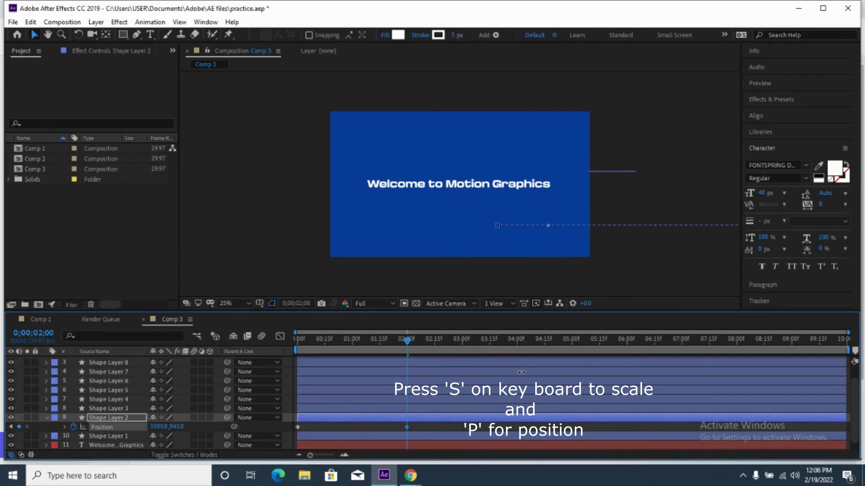
click(47, 415)
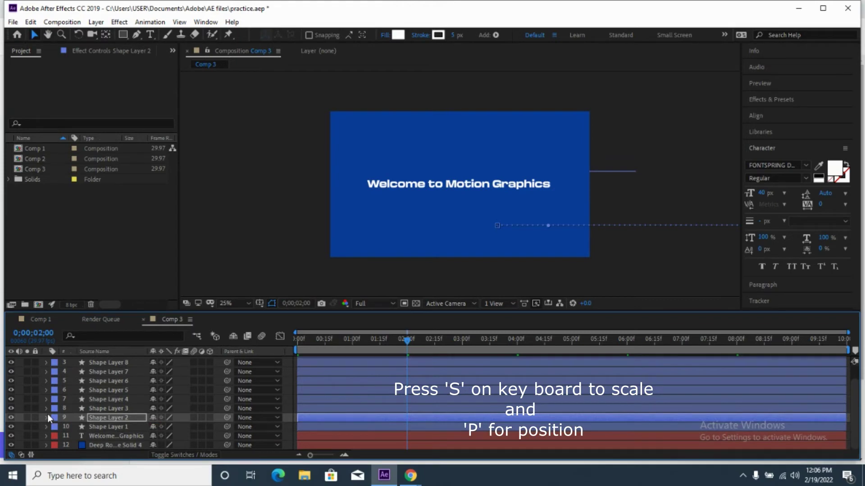
Clear Shape Layer 3's Position keyframes at 0 seconds and lower the line to position 1234, 750.
click(107, 408)
key(p)
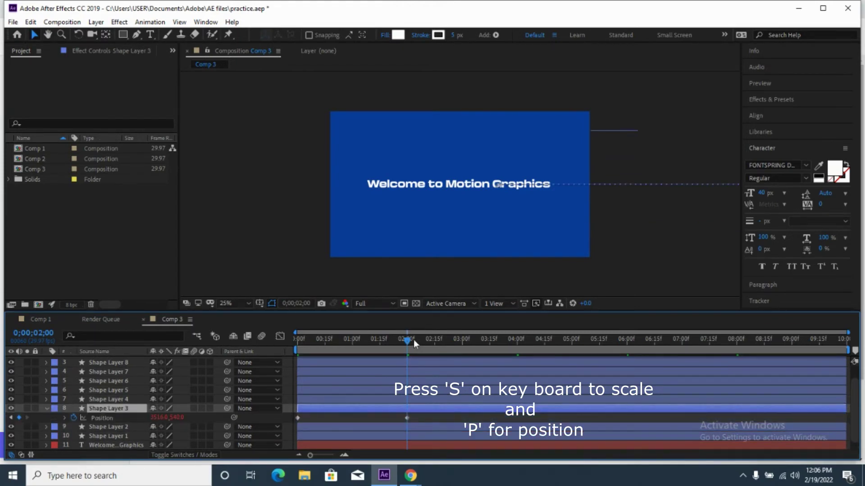
drag(408, 339, 299, 338)
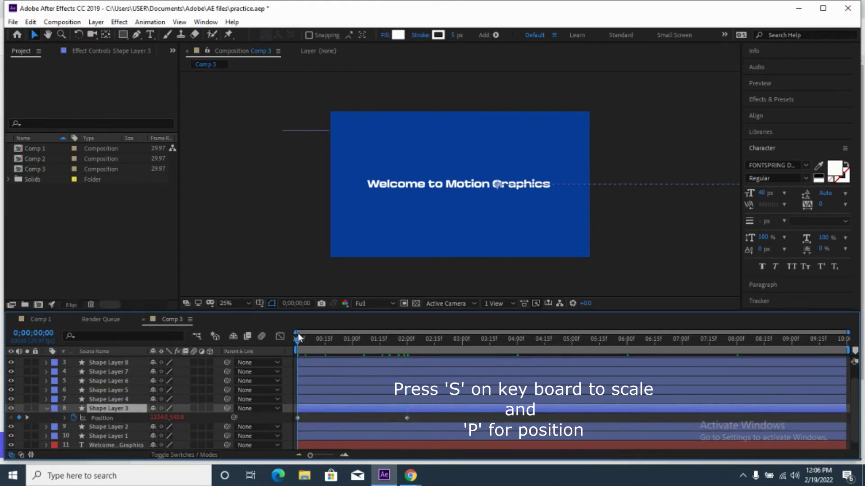
click(74, 418)
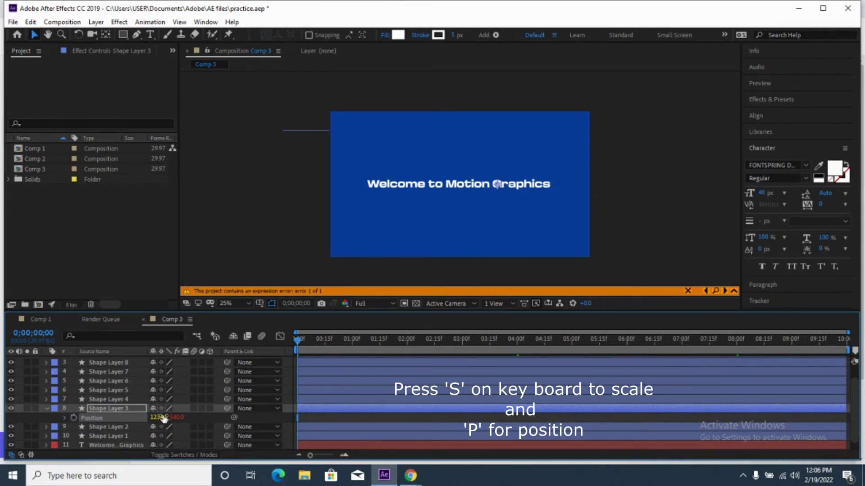
drag(175, 417, 198, 417)
drag(261, 416, 293, 413)
Set Shape Layer 3's stroke width to 13 px and shorten its line from the right end.
drag(454, 35, 458, 36)
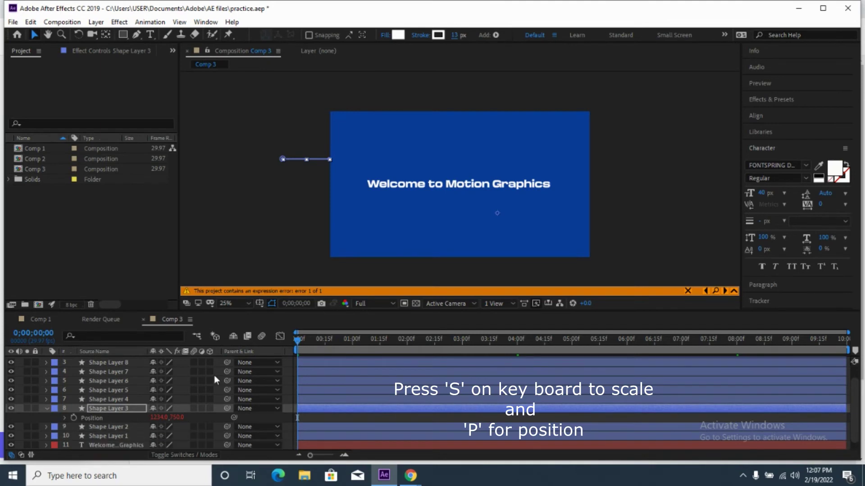
click(135, 37)
drag(329, 159, 322, 159)
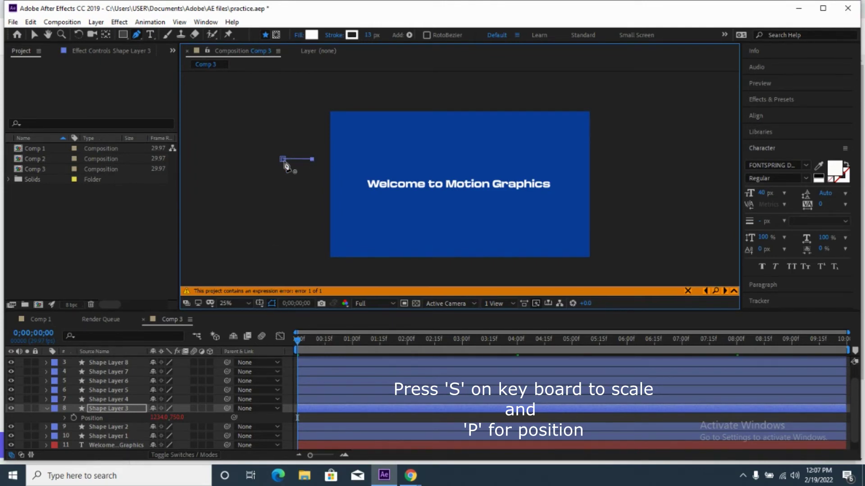
key(v)
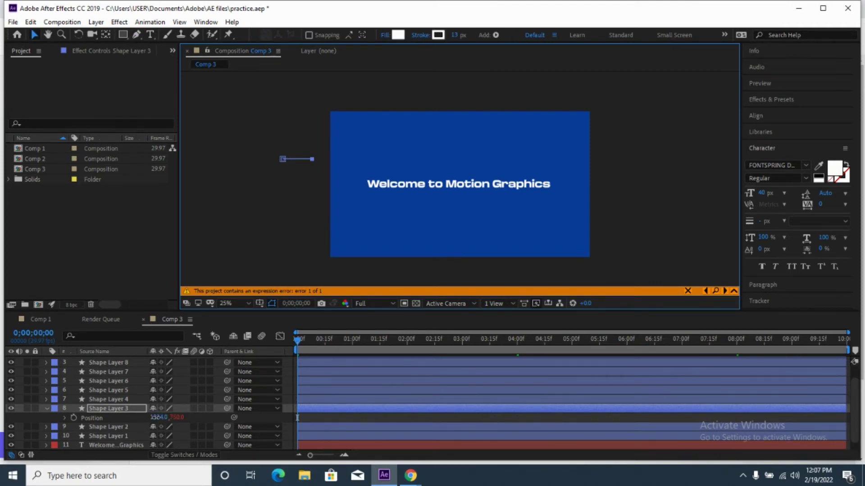
Set Shape Layer 3's position to 1367, 750, just outside the frame's left edge, and keyframe it at 0;00;00;15.
drag(155, 417, 181, 414)
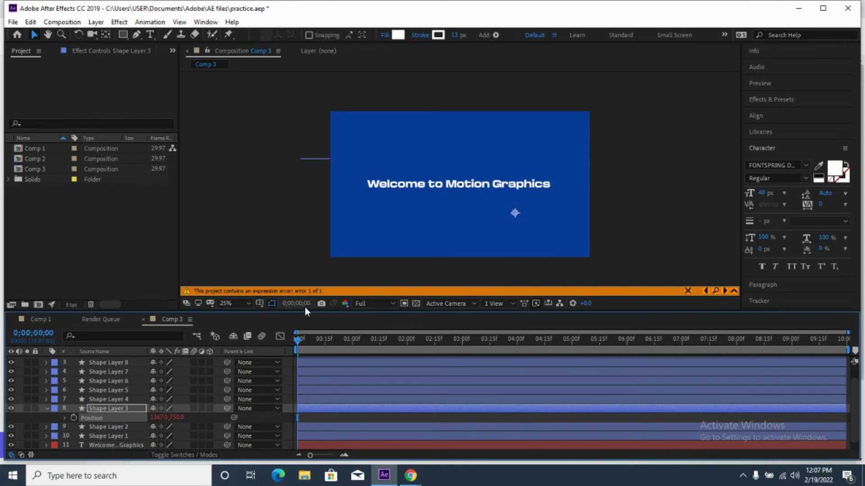
drag(297, 341, 326, 341)
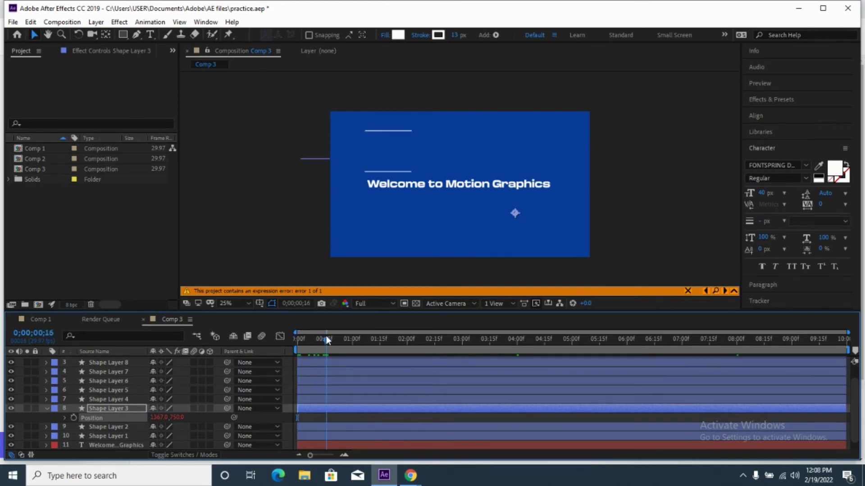
click(73, 418)
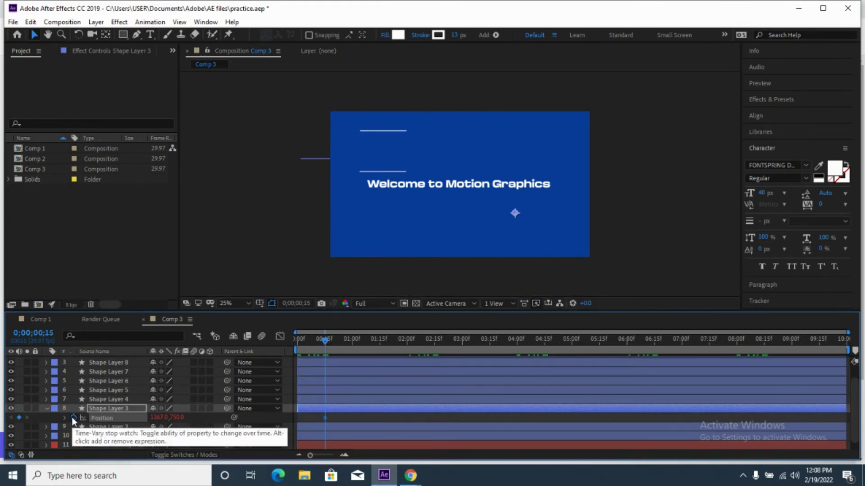
Keyframe Shape Layer 3's position past the frame's right edge at 0;00;02;15 and preview the animation from the start.
drag(325, 340, 435, 338)
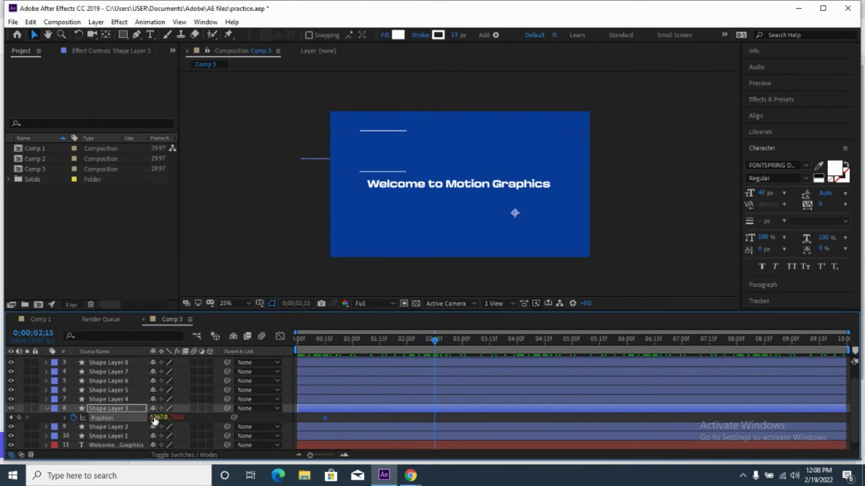
drag(153, 418, 860, 359)
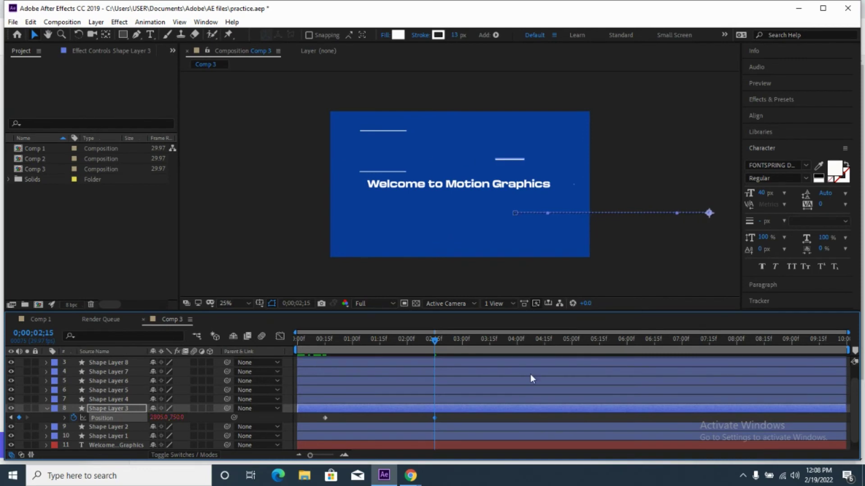
drag(160, 417, 533, 385)
drag(435, 343, 264, 339)
key(space)
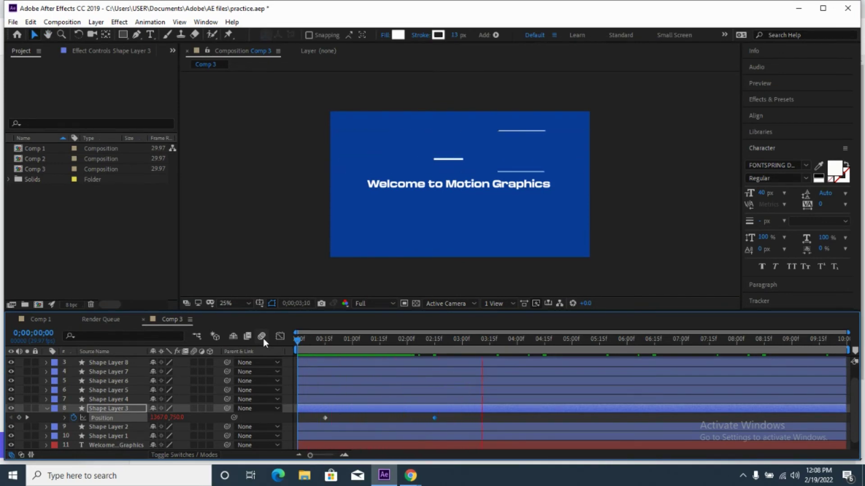
key(space)
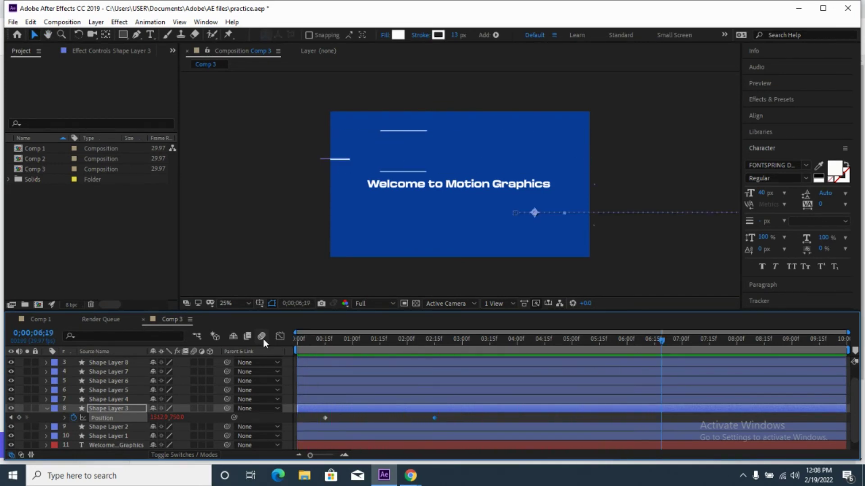
Clear Shape Layer 4's Position keyframes at 0 seconds and lower the line to about 1234, 988.
click(46, 408)
click(93, 399)
key(p)
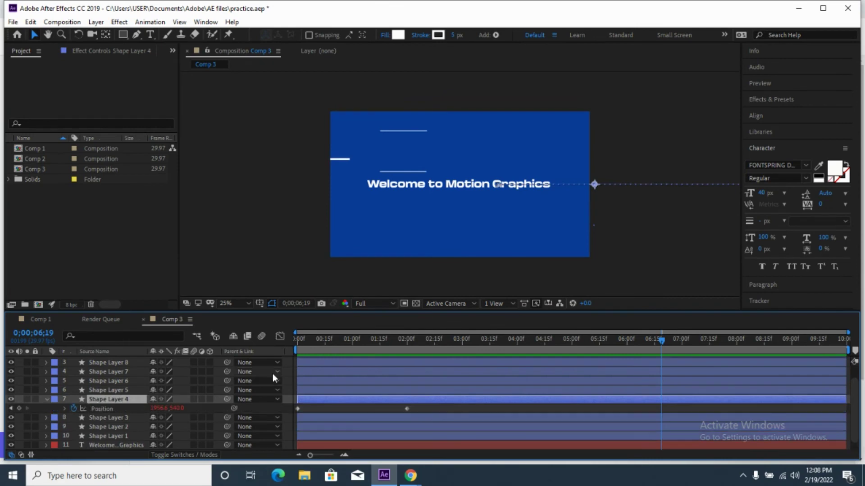
click(298, 341)
click(74, 409)
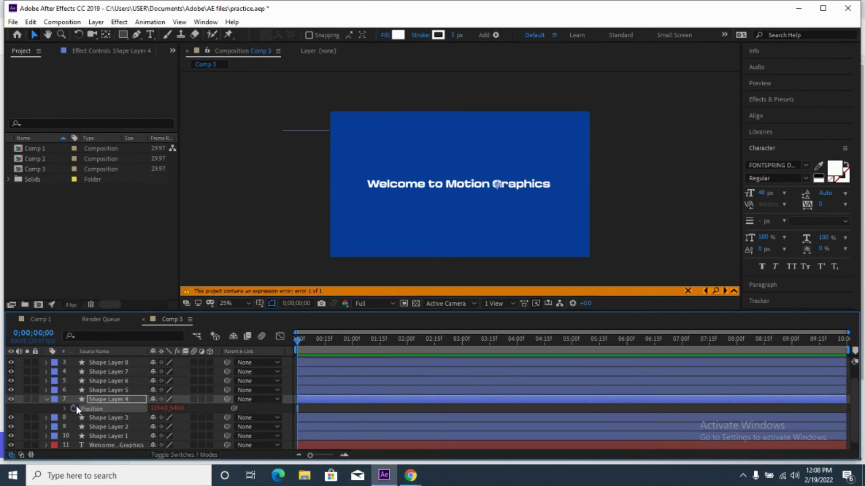
drag(175, 408, 423, 405)
Set Shape Layer 4's stroke width to 8 px and shorten its line from the right end.
drag(453, 35, 447, 36)
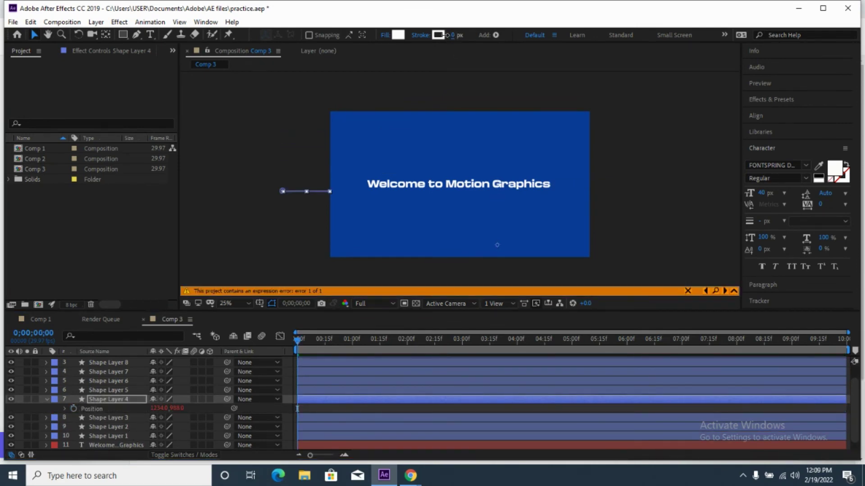
click(136, 35)
drag(330, 192, 315, 192)
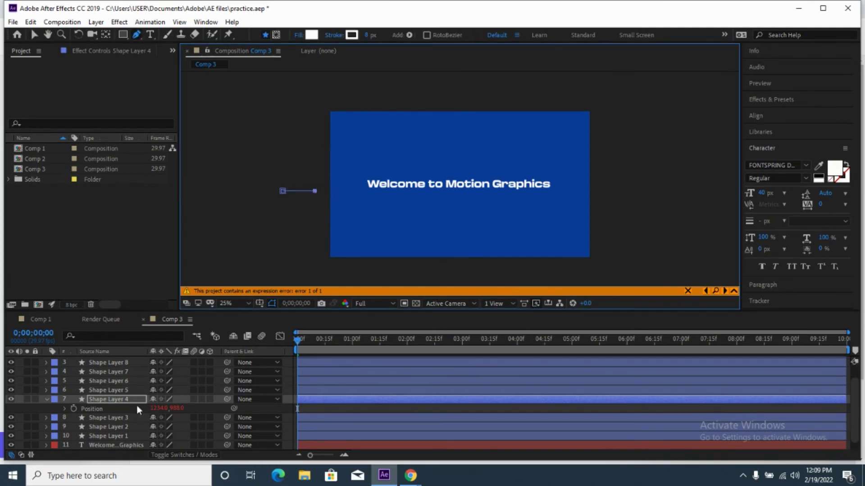
Keyframe Shape Layer 4's position at 1234, 1075 at 0;00;00;09 and at 3582, 1075, past the frame's right edge, at 0;00;02;14.
click(324, 343)
click(92, 408)
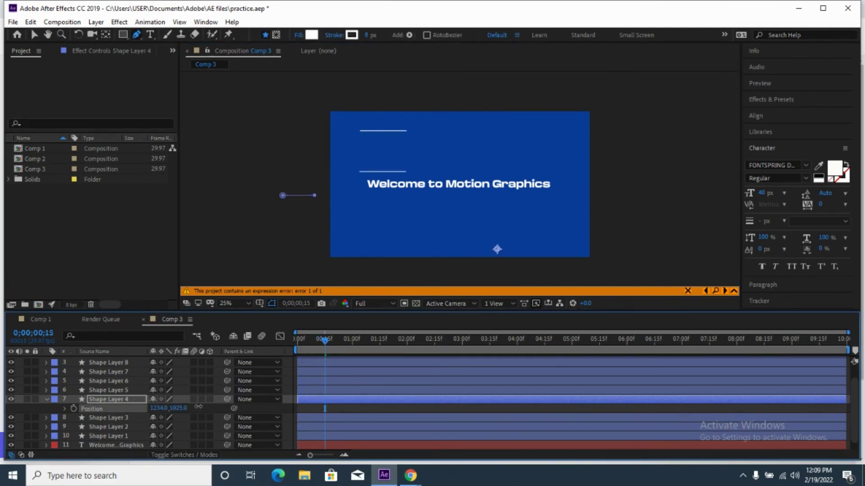
click(315, 343)
click(74, 409)
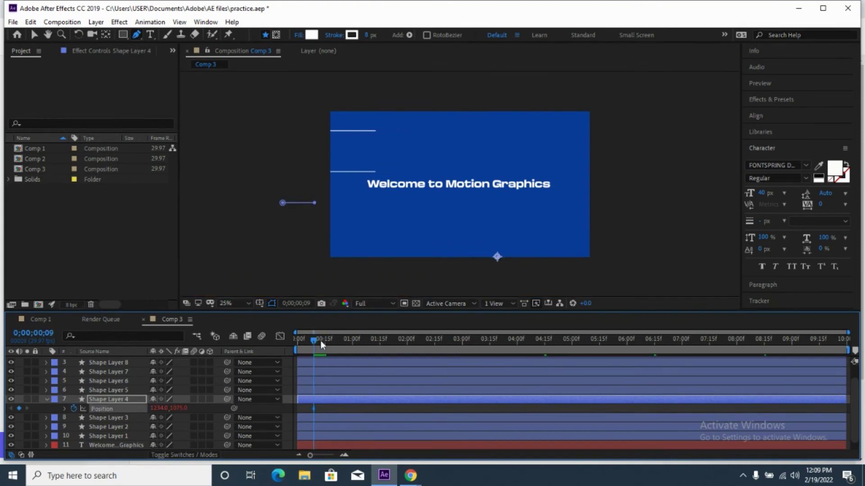
drag(158, 408, 275, 408)
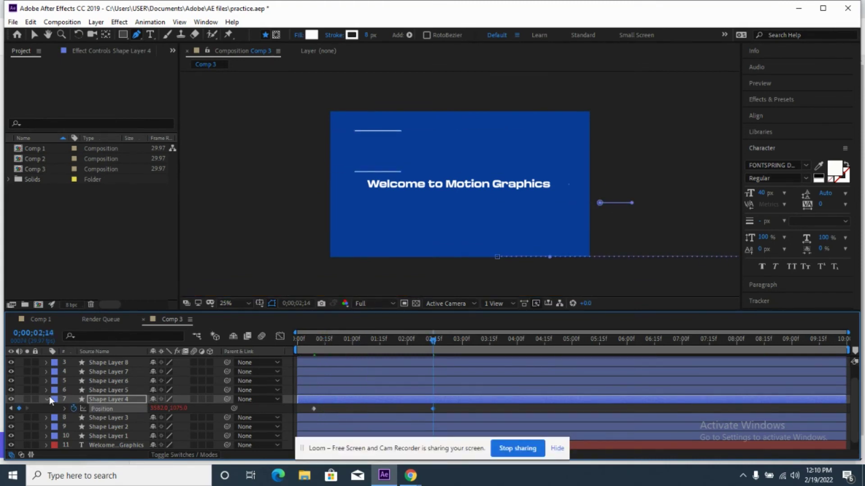
click(48, 399)
Clear Shape Layer 5's Position keyframes at 0 seconds and lower the line to about 1234, 1257.
click(108, 390)
key(p)
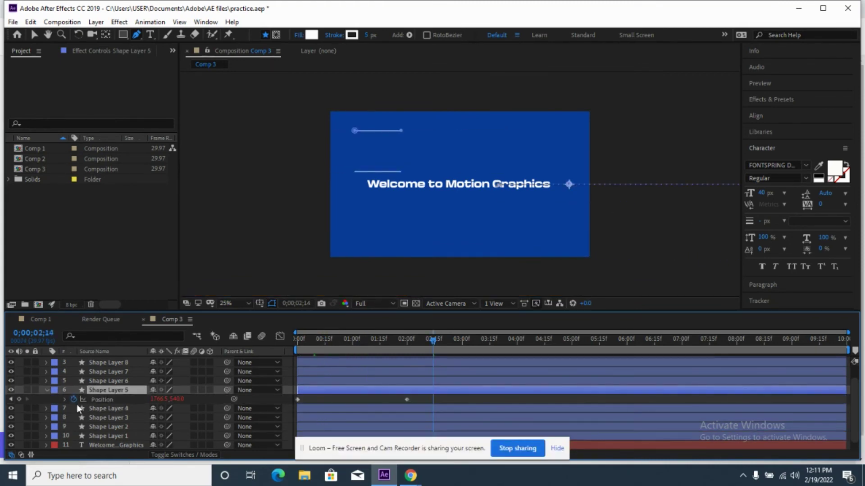
key(Home)
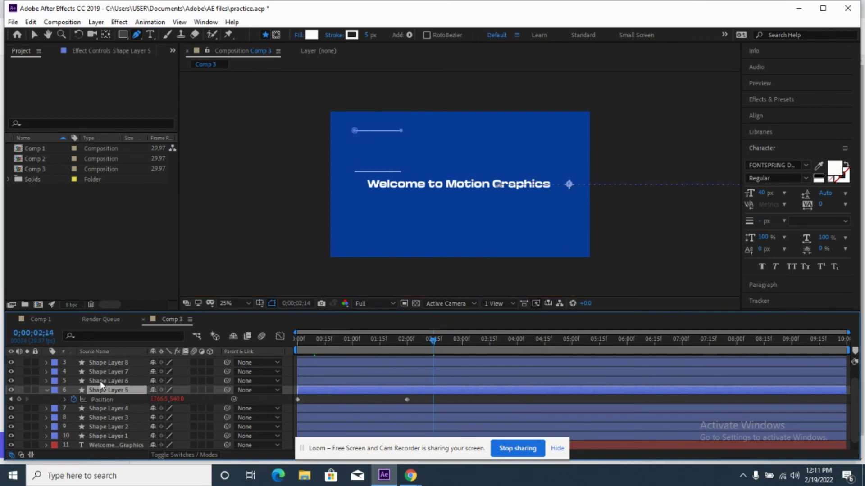
click(100, 381)
click(295, 344)
click(122, 390)
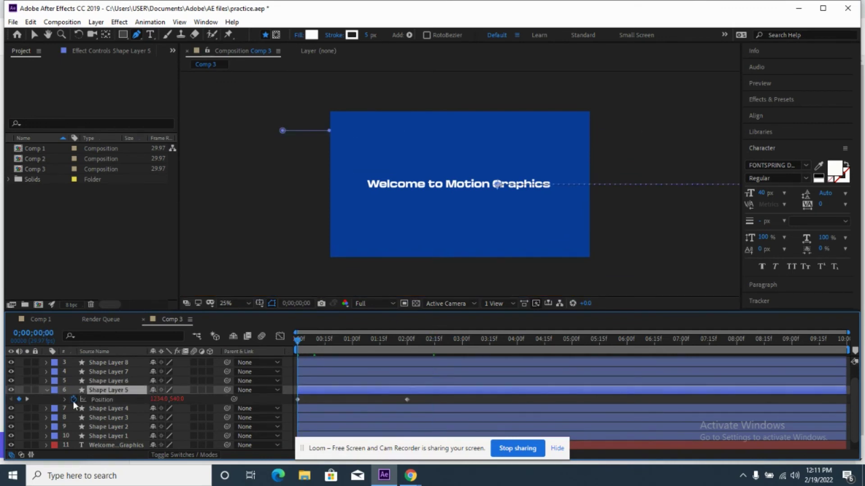
click(73, 400)
drag(175, 400, 315, 400)
Keyframe Shape Layer 5's position at 1234, 1257 at 0 seconds and at 3520, 1257, past the frame's right edge, at 0;00;01;15.
click(75, 400)
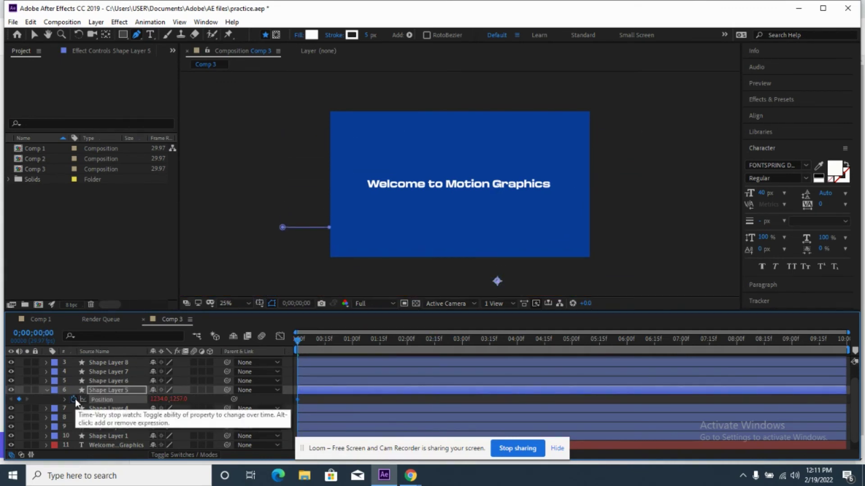
drag(297, 341, 380, 343)
drag(159, 400, 719, 400)
drag(159, 400, 280, 401)
click(558, 448)
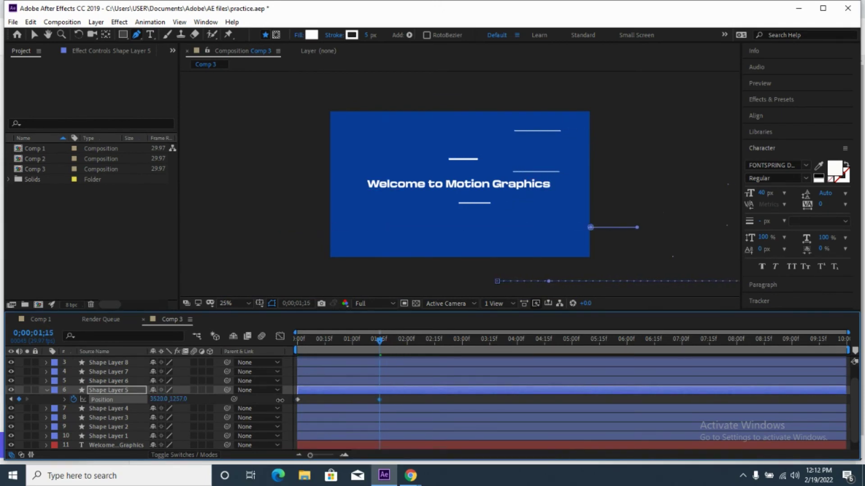
Clear Shape Layer 6's Position keyframes, lower the line to about 1234, 1165, and shorten it with a 17 px stroke.
click(103, 381)
key(p)
drag(377, 343, 295, 343)
click(73, 390)
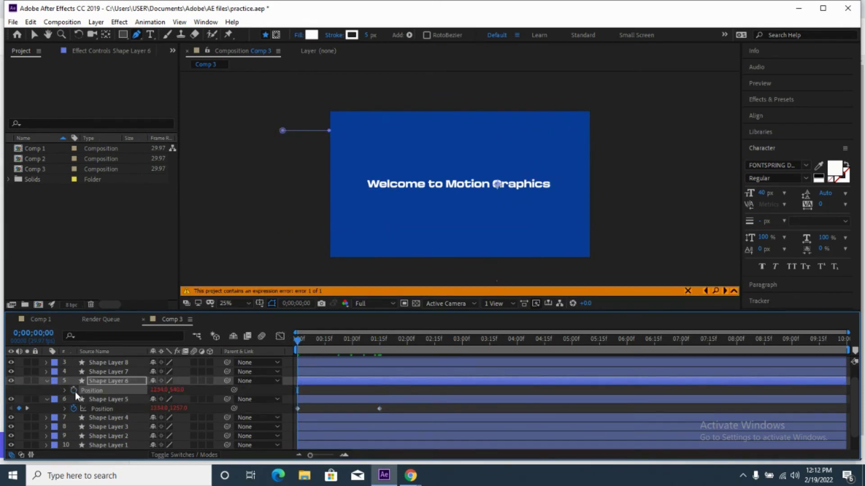
drag(178, 390, 135, 390)
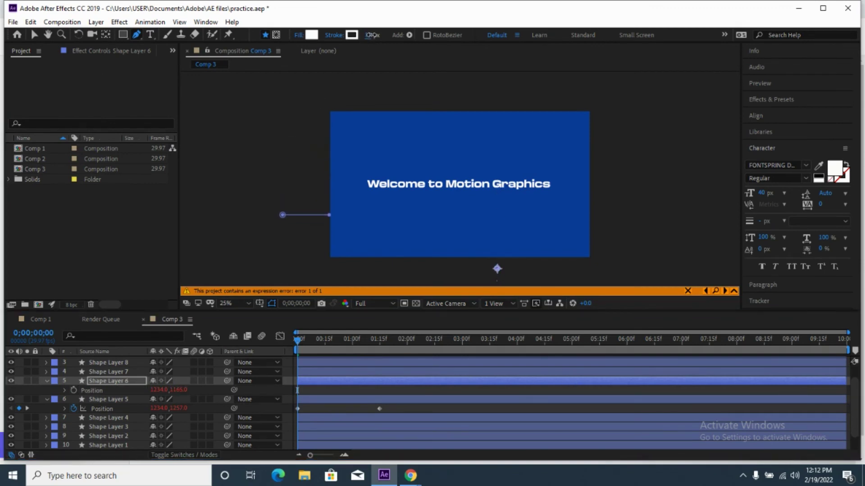
drag(331, 220, 315, 218)
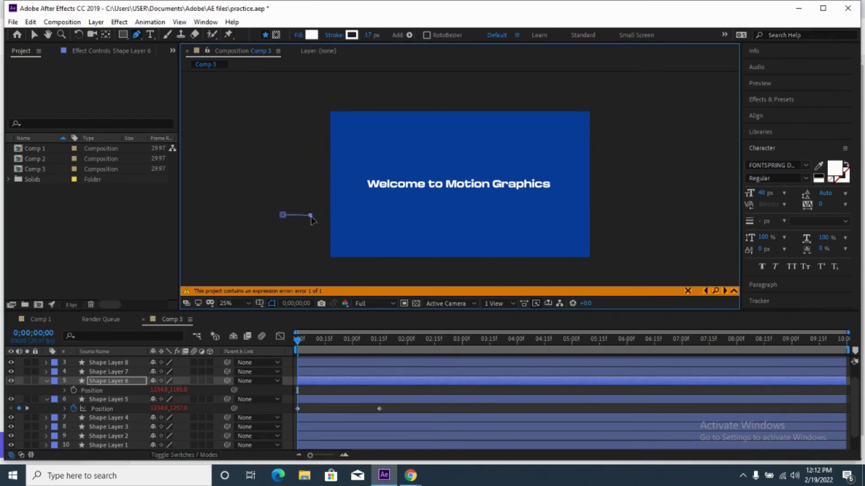
Keyframe Shape Layer 6's position at 1234, 1165 at 0 seconds and past the frame's right edge at 0;00;01;01.
click(73, 390)
drag(297, 342, 354, 346)
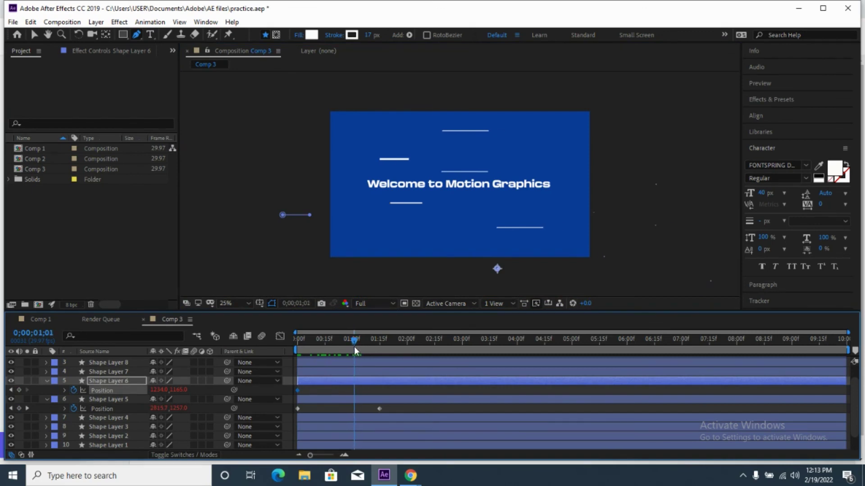
drag(157, 390, 455, 392)
Clear Shape Layer 7's Position keyframes at 0 seconds and lower the line to about 1234, 1016.
click(90, 373)
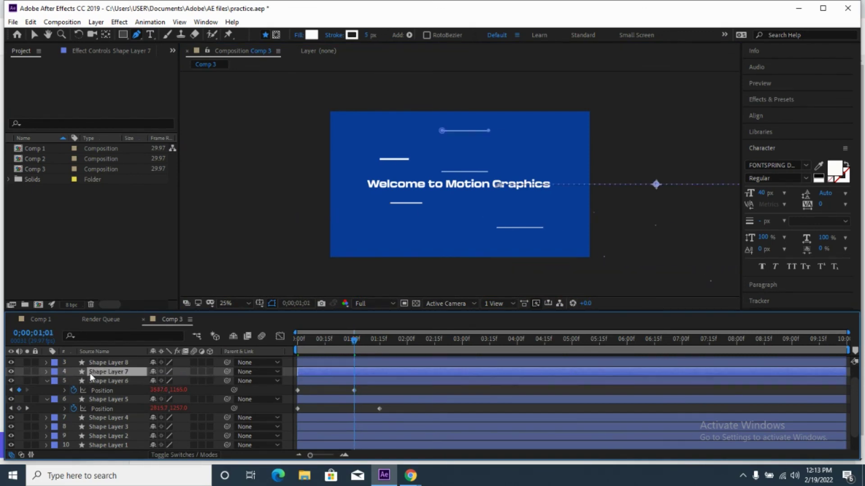
key(p)
click(298, 343)
click(74, 381)
drag(178, 381, 419, 393)
Keyframe Shape Layer 7's position at 1234, 1016 at 0 seconds and past the frame's right edge at 0;00;01;24.
click(74, 381)
drag(301, 339, 396, 342)
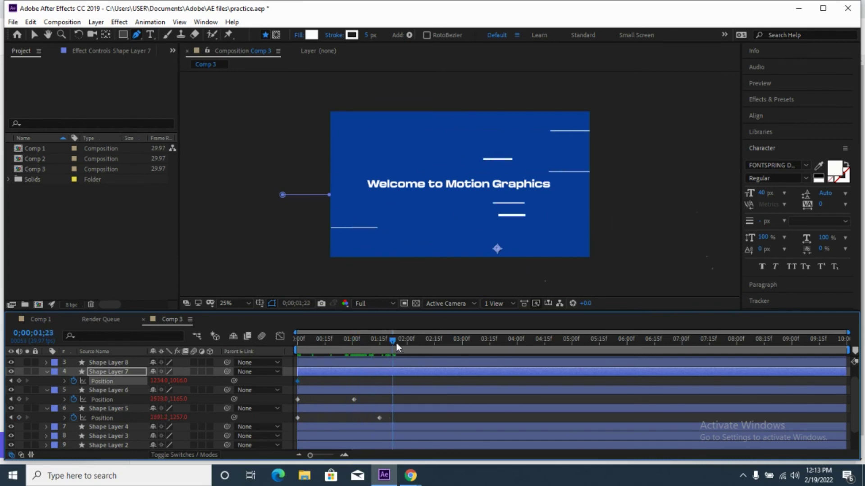
drag(159, 380, 366, 381)
Clear Shape Layer 8's Position keyframes and move its line at 0 seconds to about 2188, 1140.
click(108, 363)
drag(857, 400, 857, 382)
key(p)
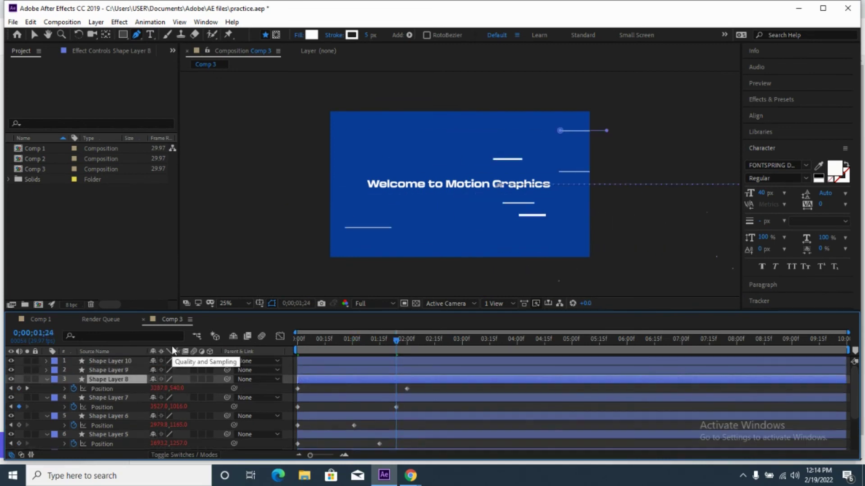
click(74, 387)
click(297, 343)
drag(176, 389, 193, 388)
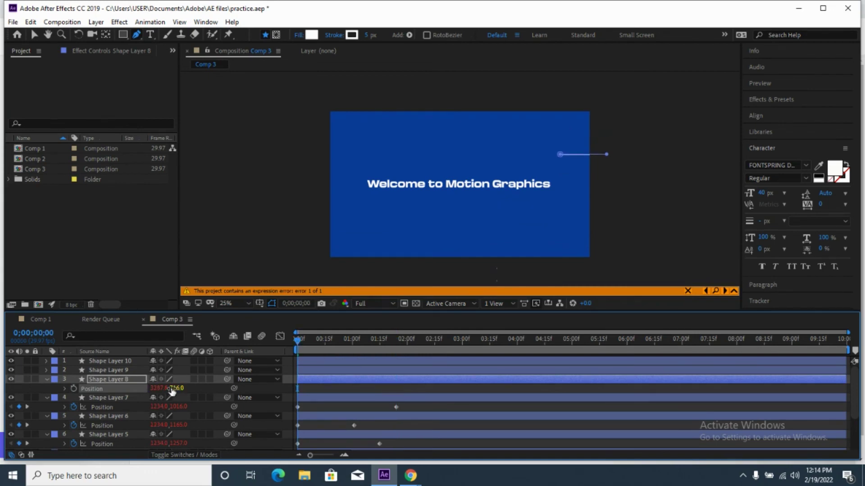
drag(776, 204, 661, 249)
drag(355, 371, 431, 372)
drag(159, 389, 27, 388)
Try to move Shape Layer 8's line directly on the canvas toward the frame's left edge, and undo the move.
key(v)
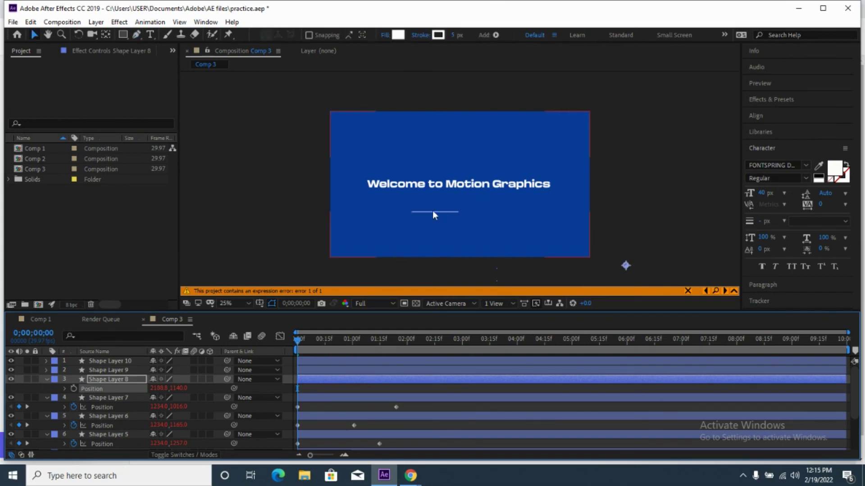
click(413, 212)
click(116, 370)
drag(440, 213, 412, 212)
key(ctrl+z)
Move Shape Layer 8's line to about 1215, 1140, outside the frame's left edge, and keyframe that position at 0 seconds.
drag(160, 388, 42, 388)
click(73, 389)
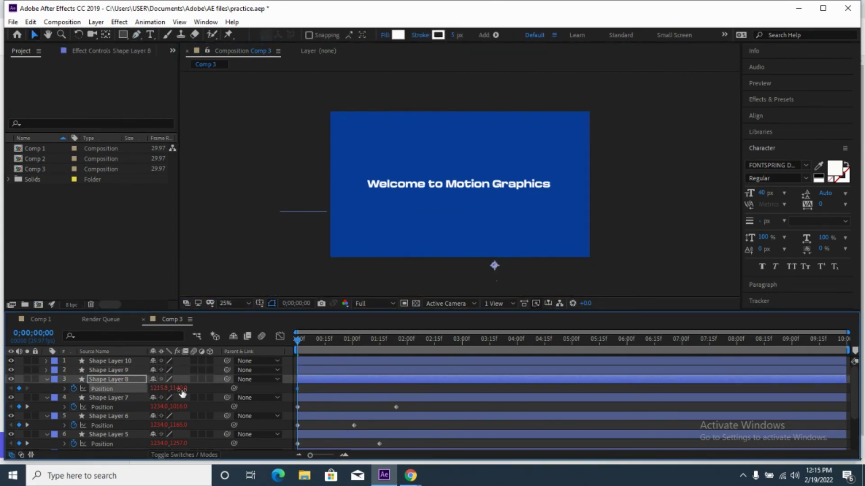
Clear Shape Layer 8's Position keyframe around 0;00;01;09, lower the line to about 1215, 1335, and start its Position keyframing again.
drag(297, 340, 369, 341)
click(73, 389)
drag(178, 388, 286, 388)
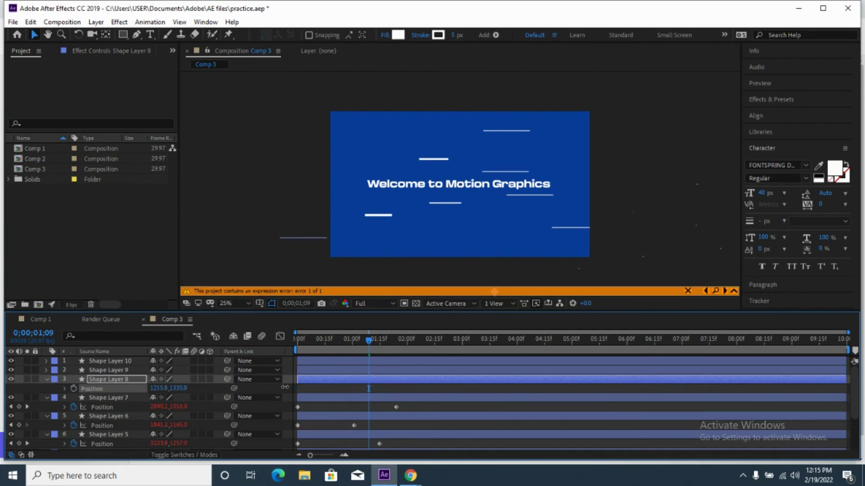
mouse_move(369, 341)
mouse_down()
mouse_move(289, 338)
mouse_move(372, 340)
mouse_up()
click(73, 388)
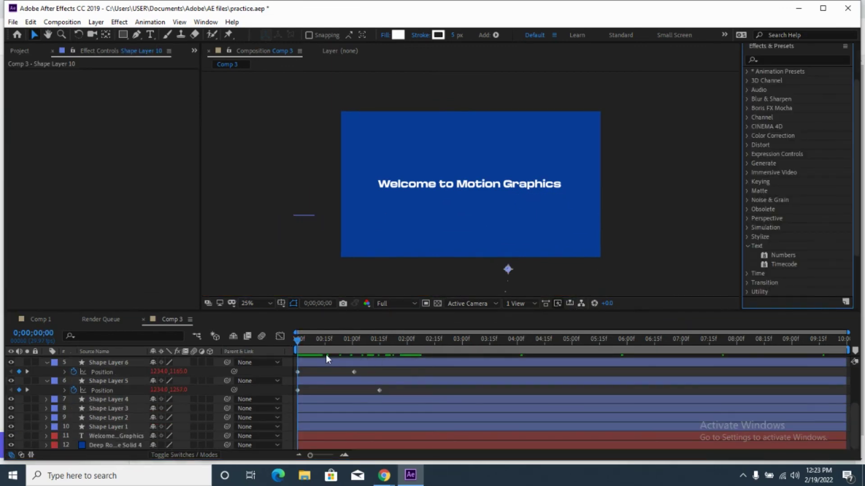